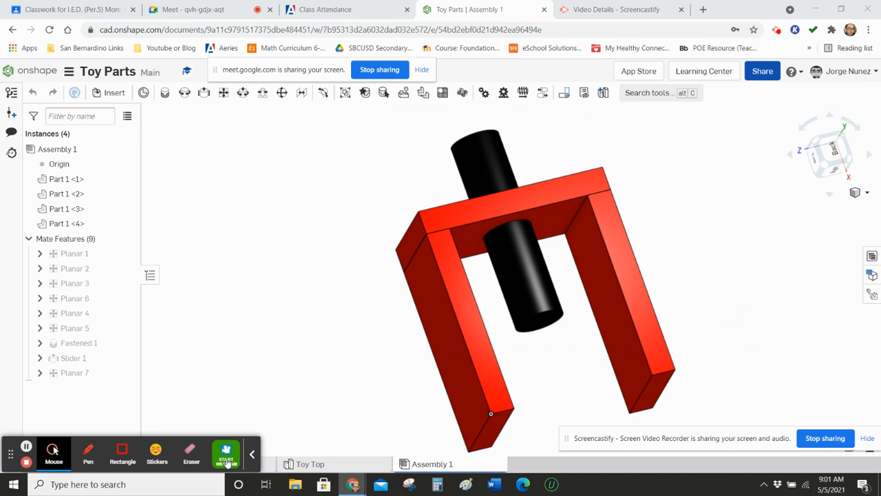
Look through the Toy Peg, Toy Legs and Toy Top part studios and return to Assembly 1
drag(9, 435, 6, 336)
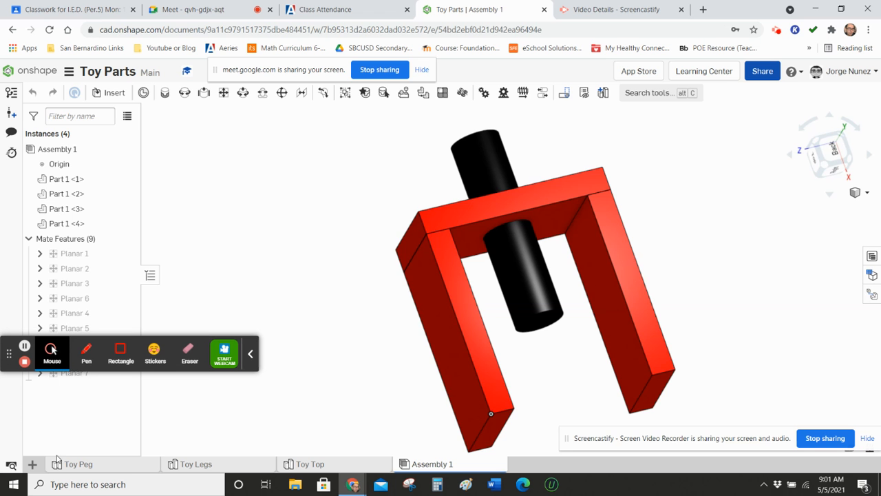
click(98, 463)
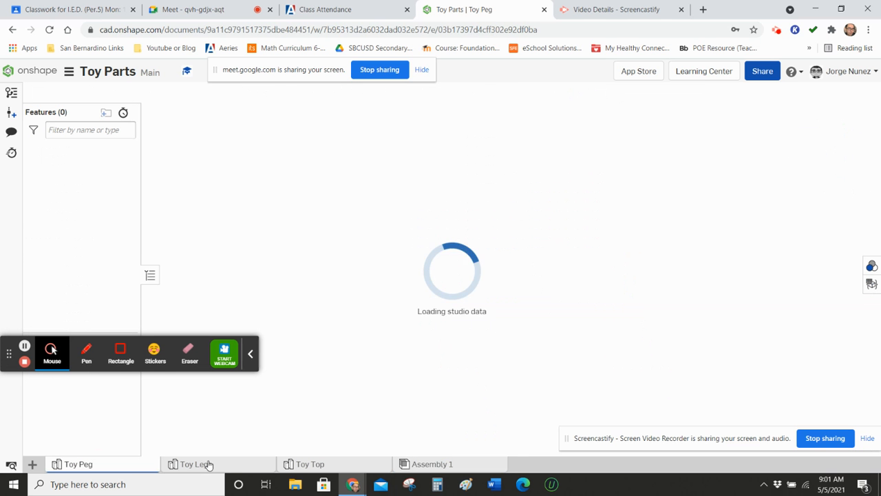
click(211, 464)
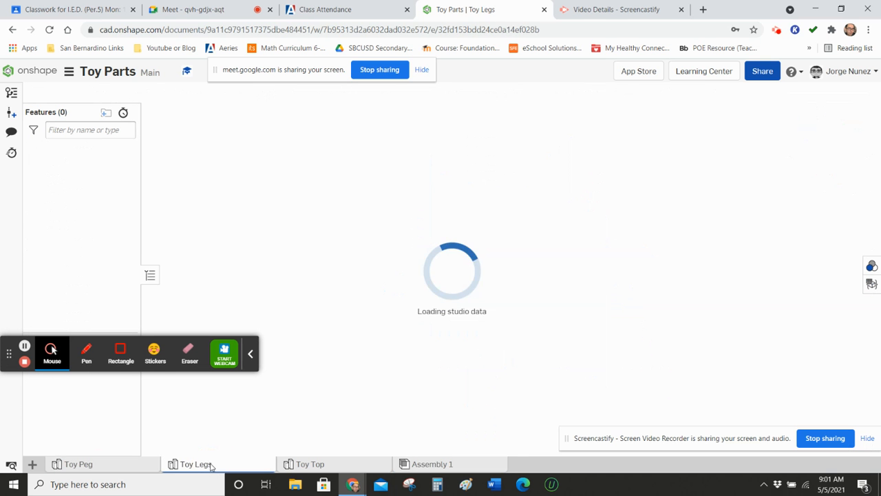
click(339, 466)
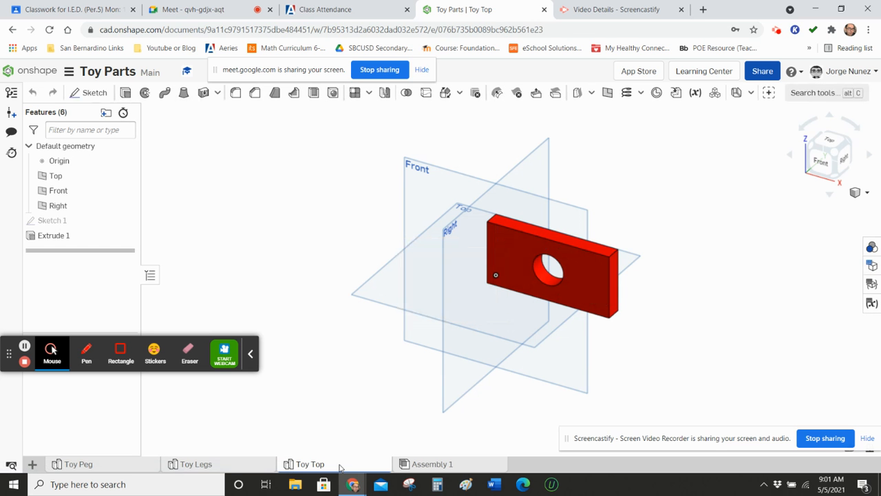
mouse_move(350, 466)
click(442, 465)
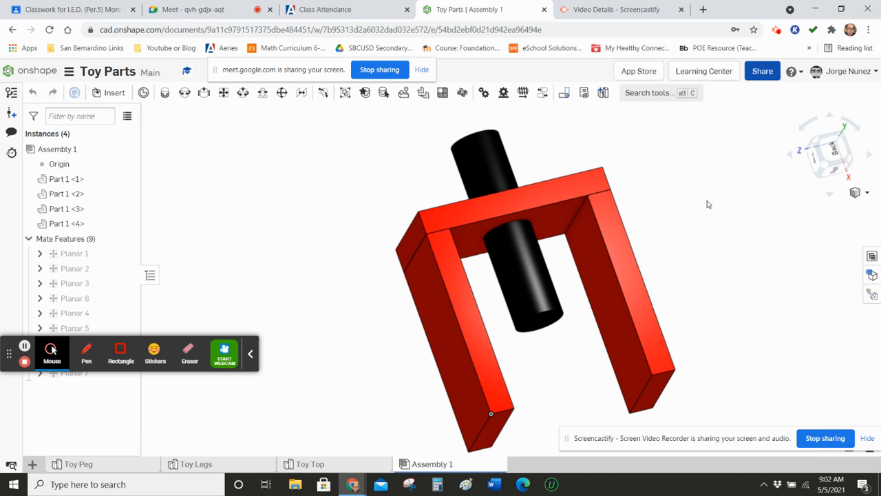
Add a new exploded view to the toy assembly
right_drag(708, 205, 712, 224)
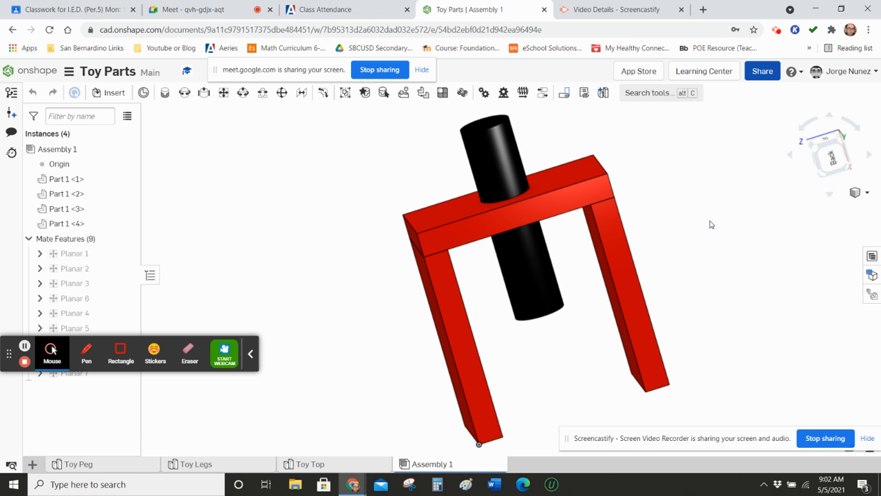
mouse_move(711, 221)
right_down()
mouse_move(704, 203)
mouse_move(714, 223)
right_up()
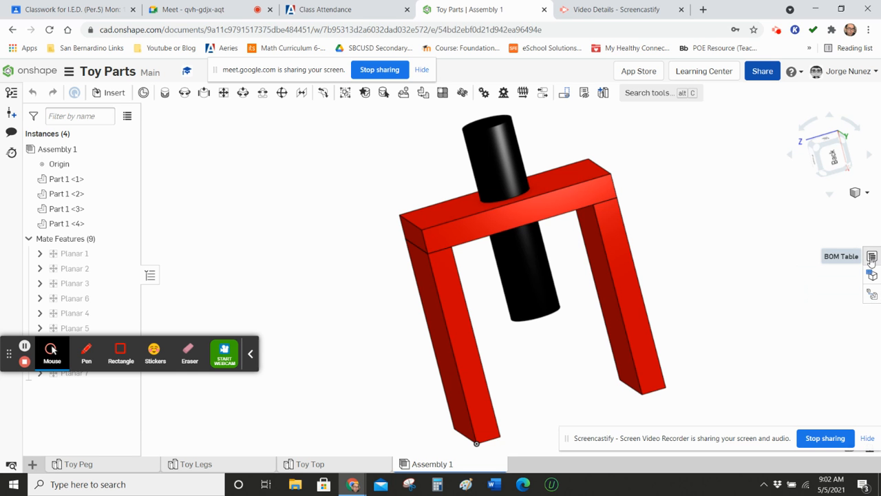
click(873, 295)
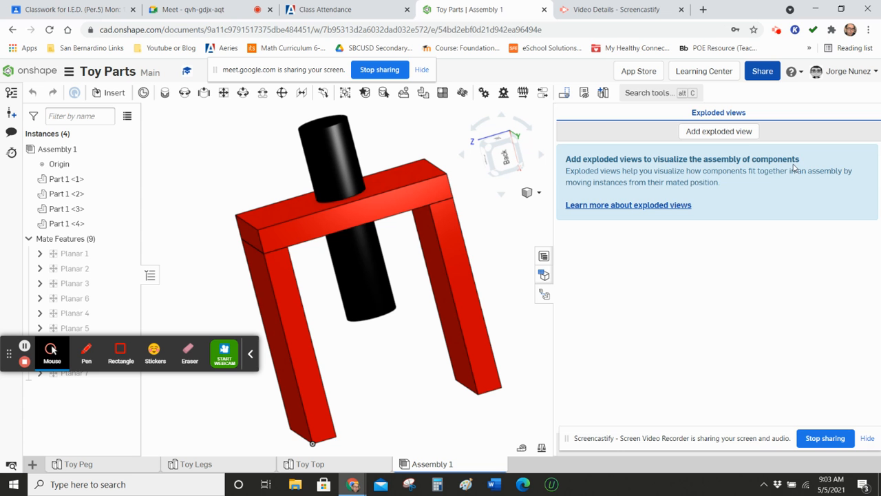
click(716, 131)
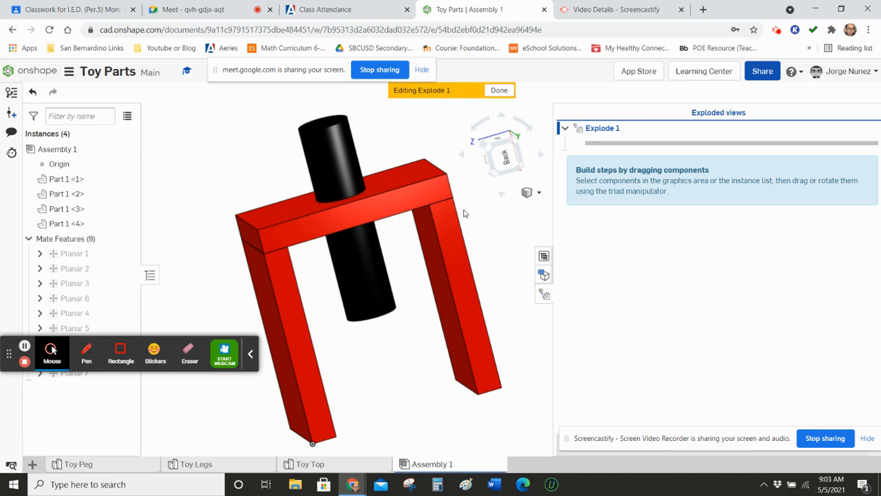
Create an explode step that translates the black peg 3 in along its axis, out of the top bar and down between the legs
scroll(464, 213, down, 5)
click(529, 193)
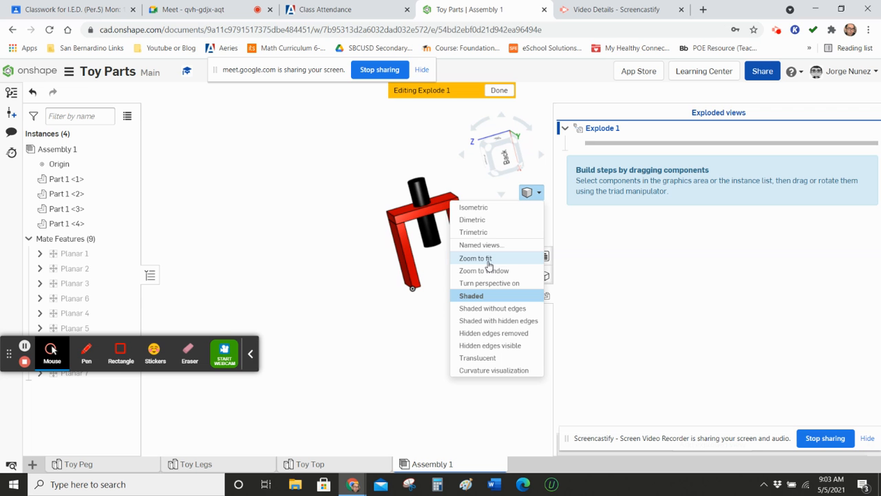
click(488, 259)
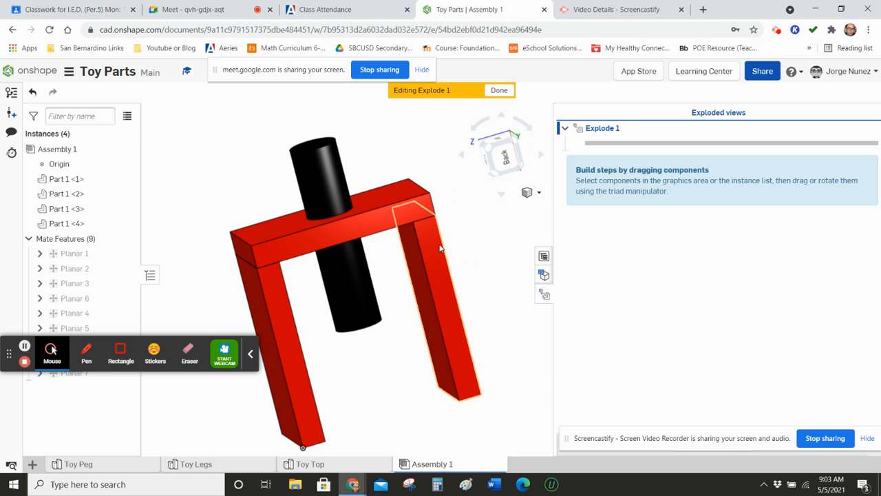
scroll(483, 244, down, 5)
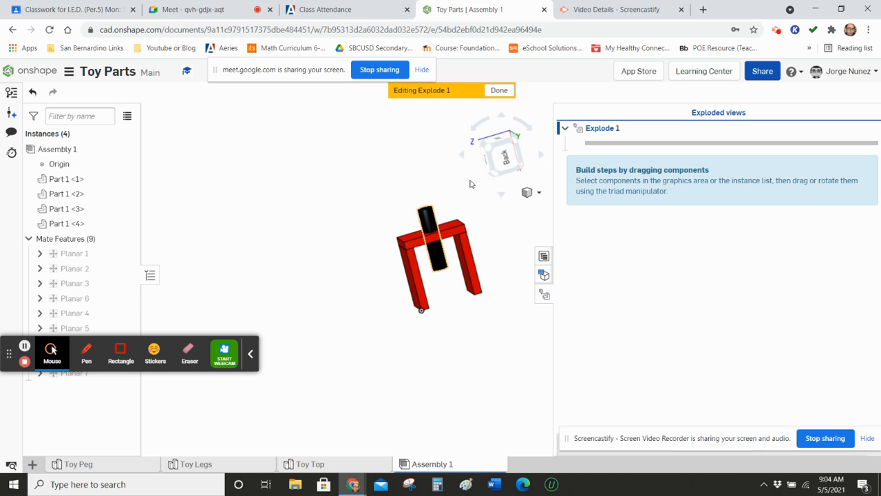
click(426, 222)
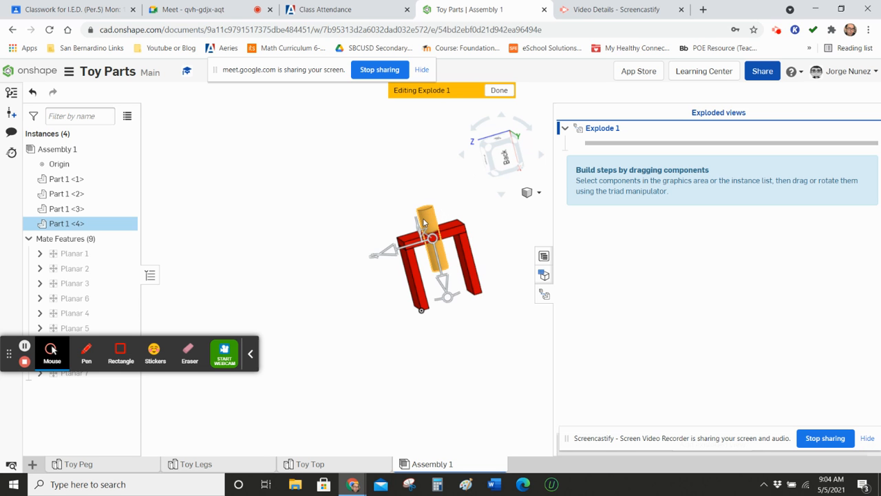
scroll(445, 244, up, 3)
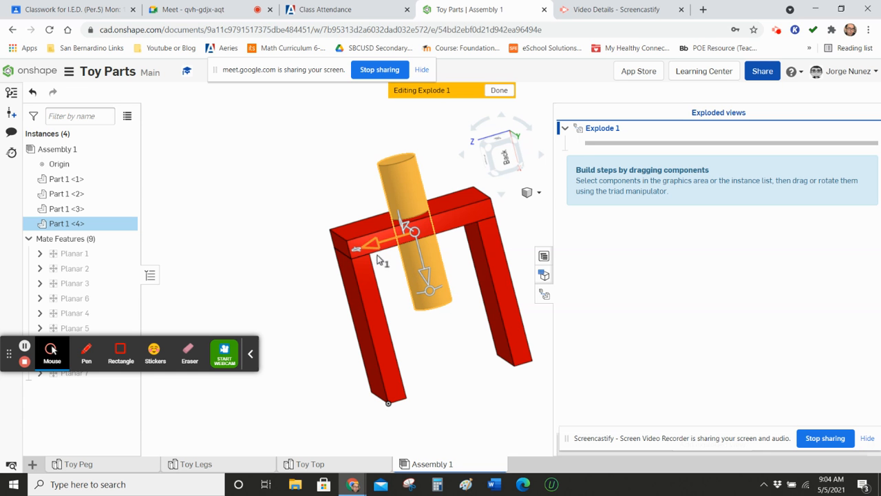
click(401, 186)
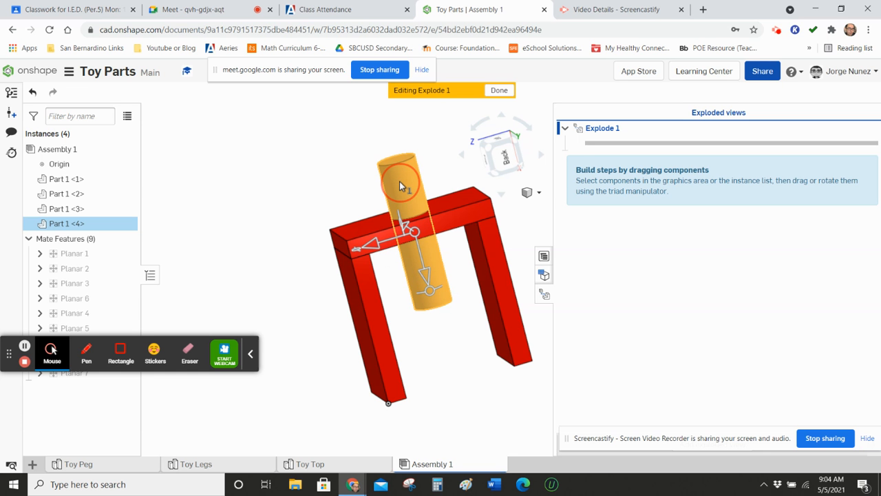
mouse_move(400, 181)
mouse_down()
mouse_move(390, 130)
mouse_move(396, 170)
mouse_up()
drag(427, 279, 462, 386)
click(240, 196)
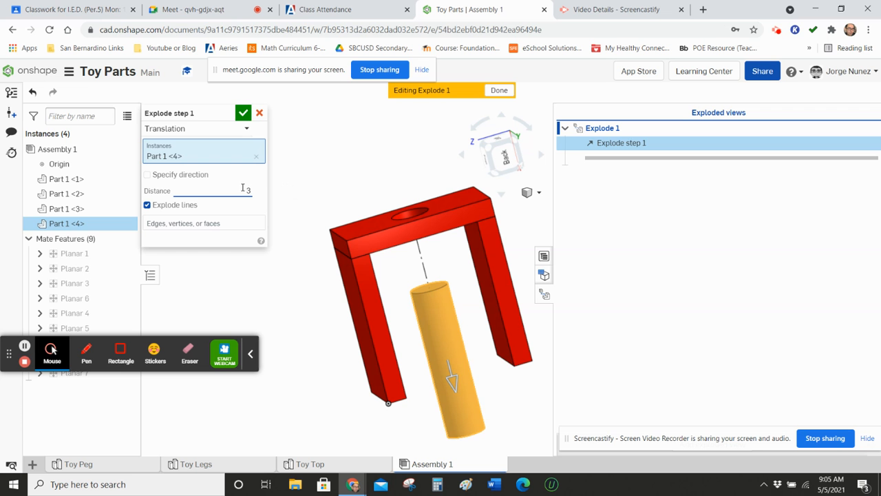
click(243, 114)
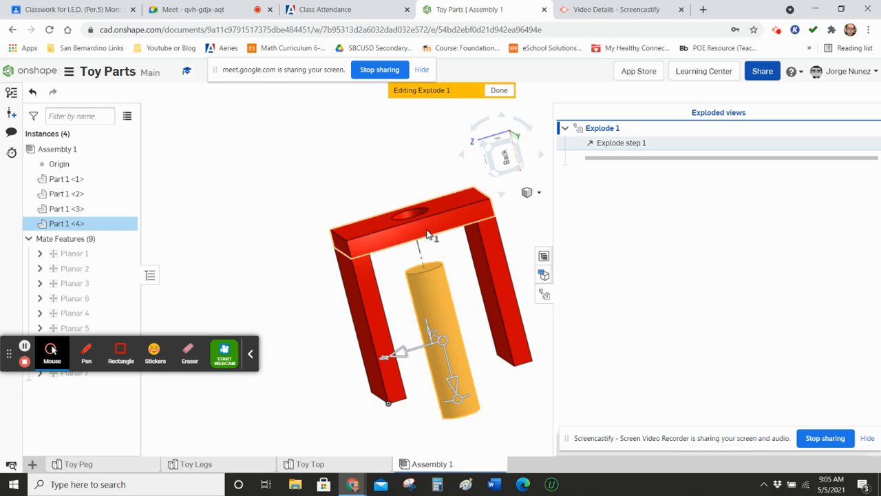
click(392, 219)
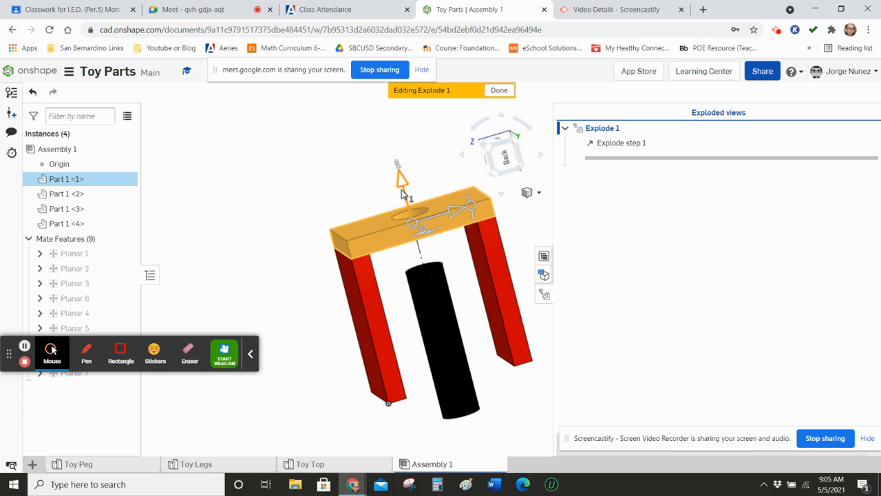
click(406, 197)
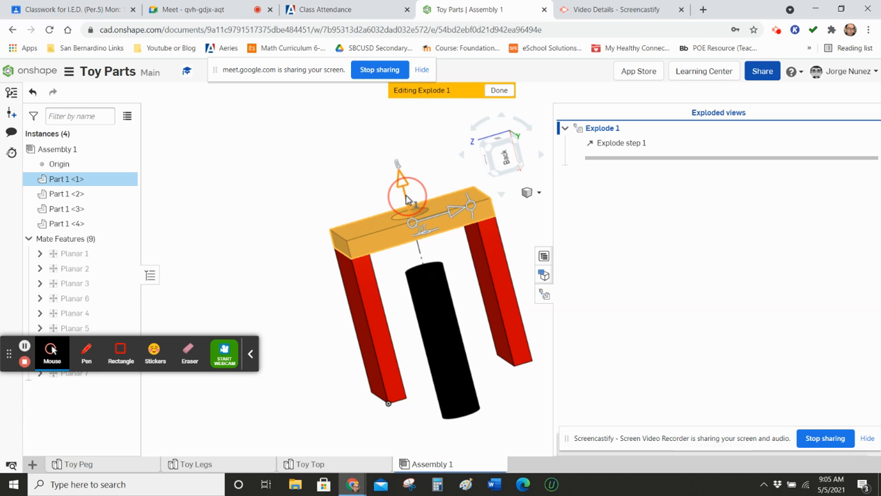
drag(406, 198, 386, 137)
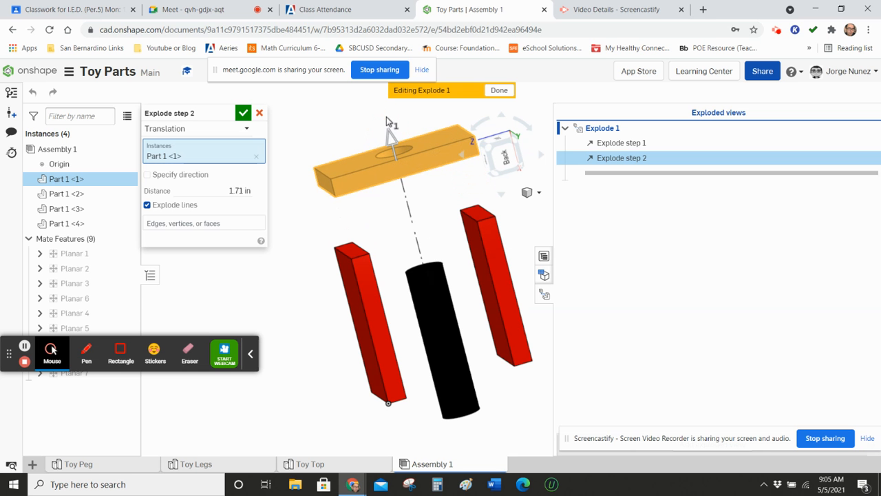
mouse_move(390, 134)
mouse_down()
mouse_move(406, 144)
mouse_move(387, 122)
mouse_up()
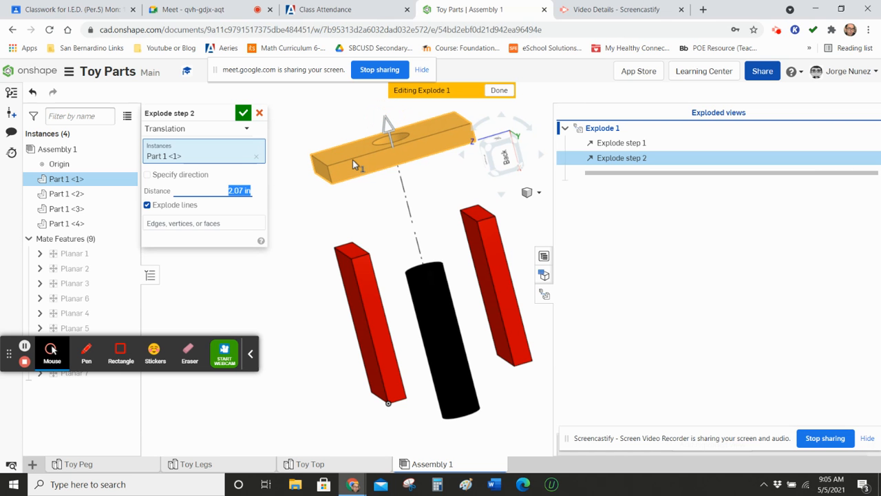
click(198, 134)
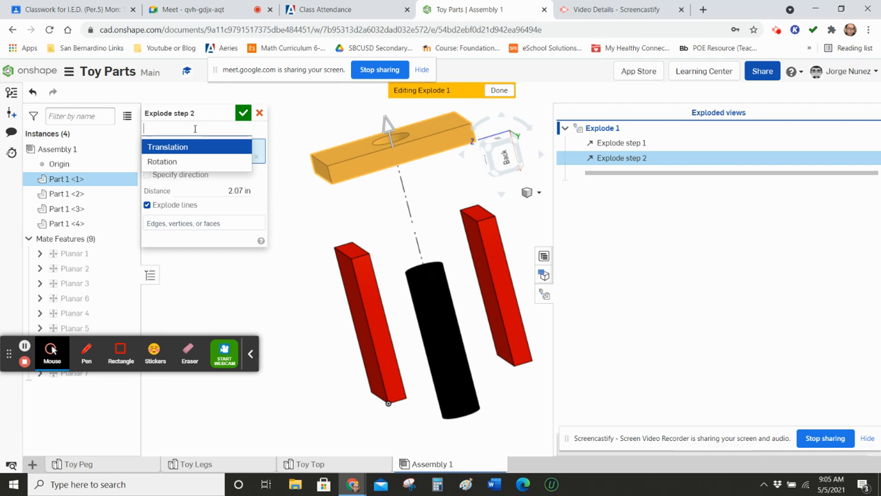
click(169, 165)
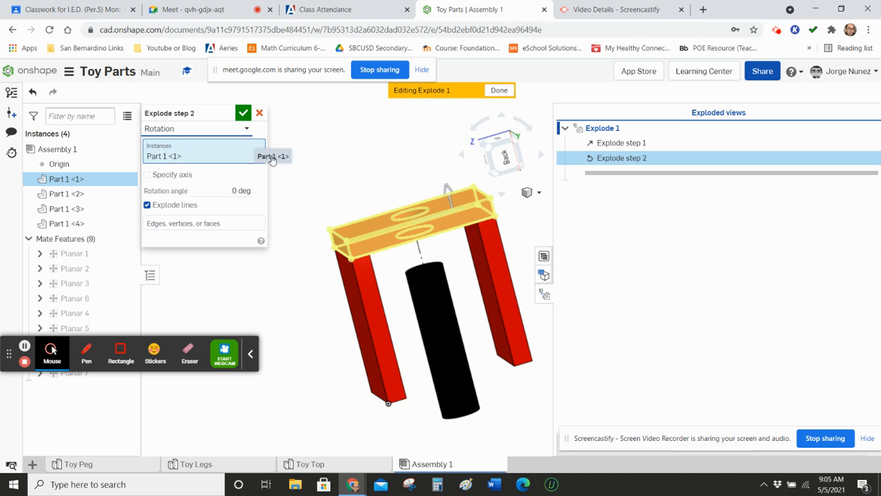
drag(449, 193, 483, 182)
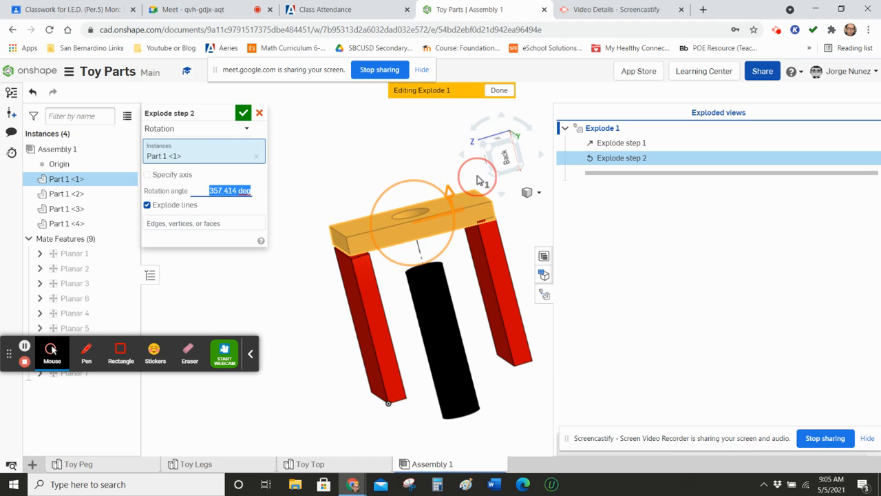
drag(407, 207, 449, 200)
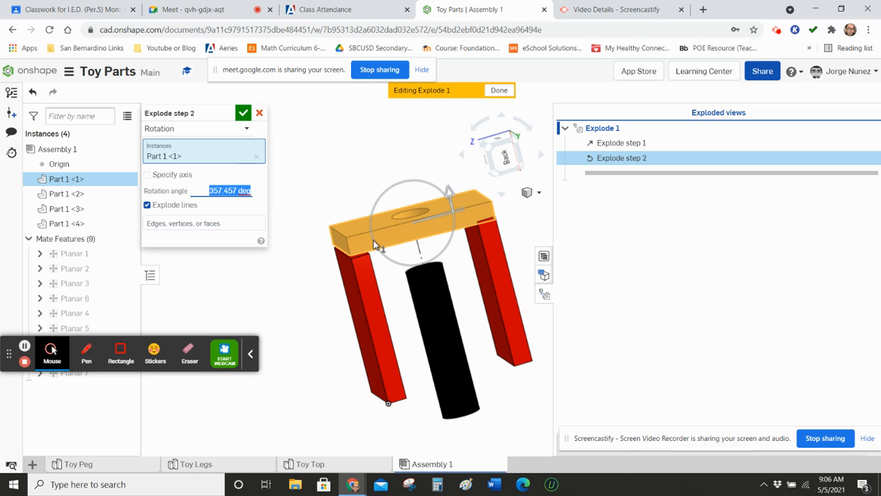
click(259, 112)
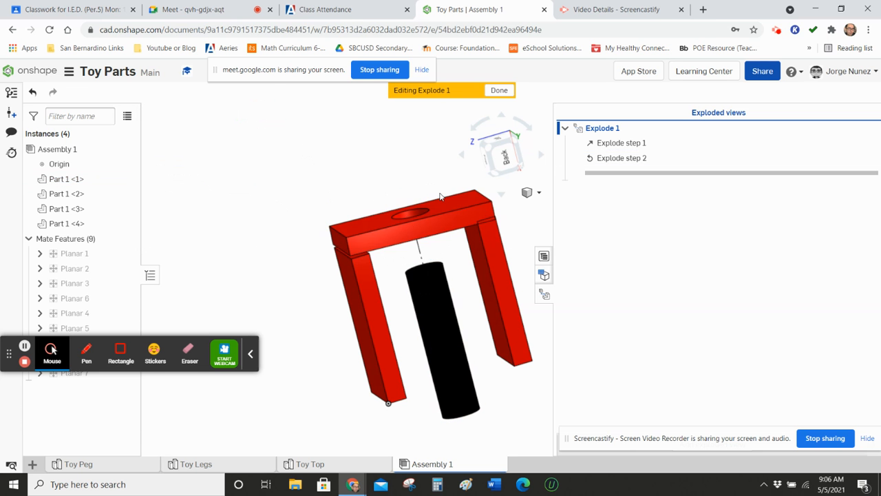
click(384, 229)
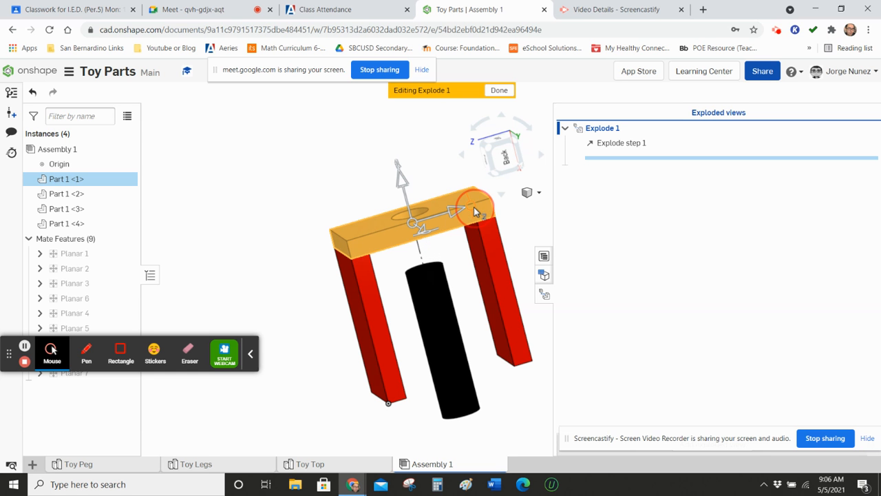
mouse_move(474, 207)
mouse_down()
mouse_move(467, 227)
mouse_move(464, 210)
mouse_up()
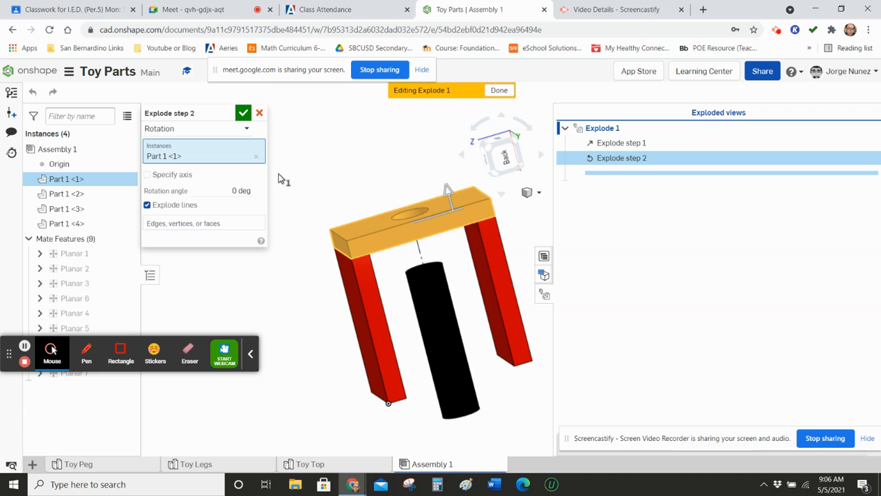
click(259, 113)
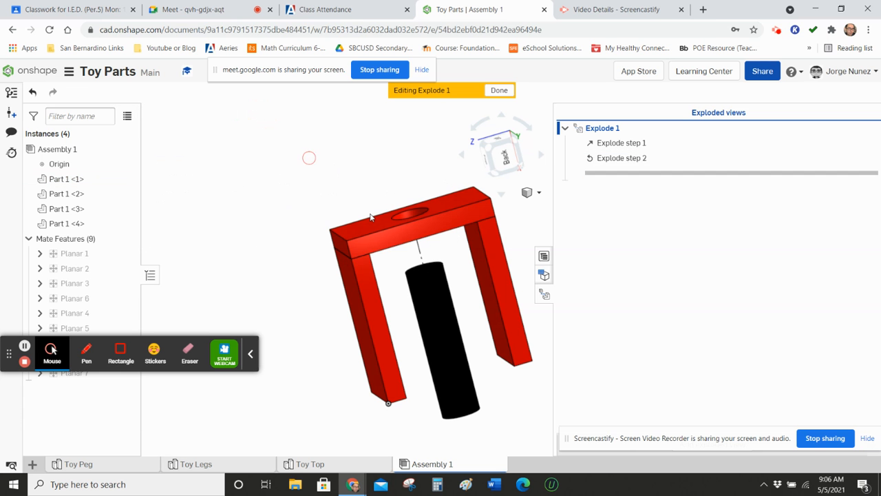
click(412, 219)
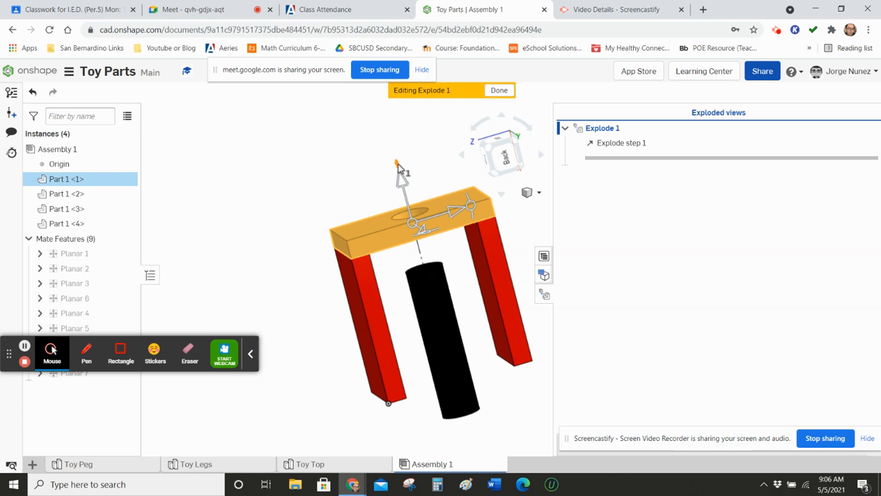
drag(399, 166, 407, 205)
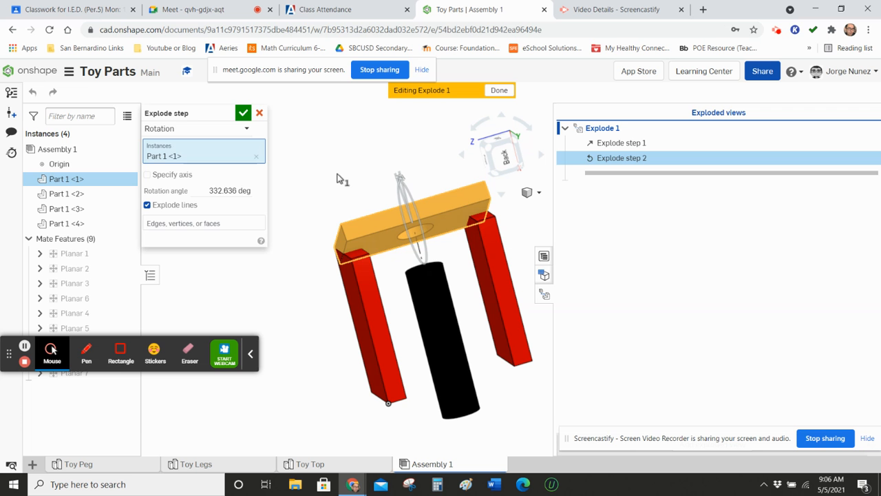
click(260, 113)
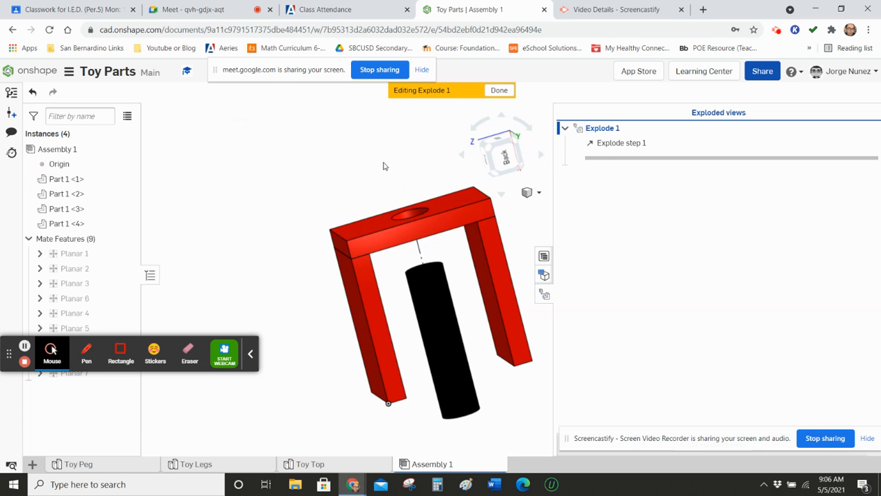
Create an explode step that translates the top bar 2 in upward, away from the legs
click(396, 229)
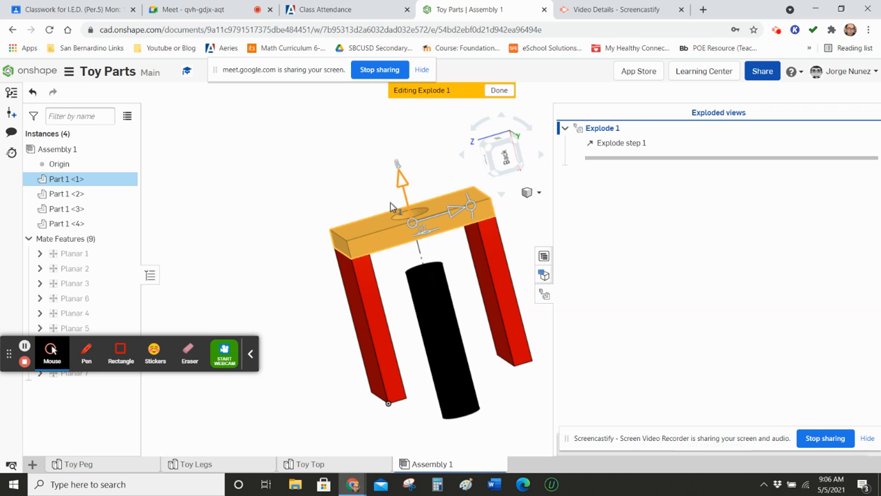
drag(403, 184, 393, 135)
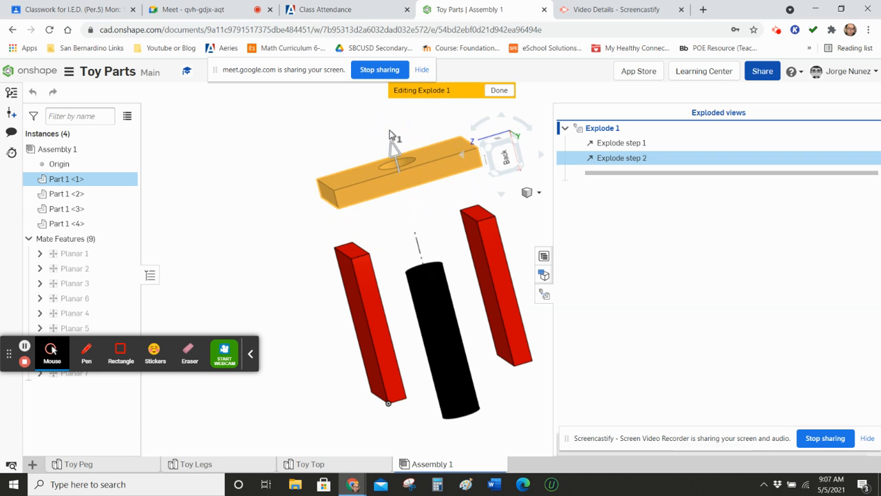
click(230, 190)
text(2)
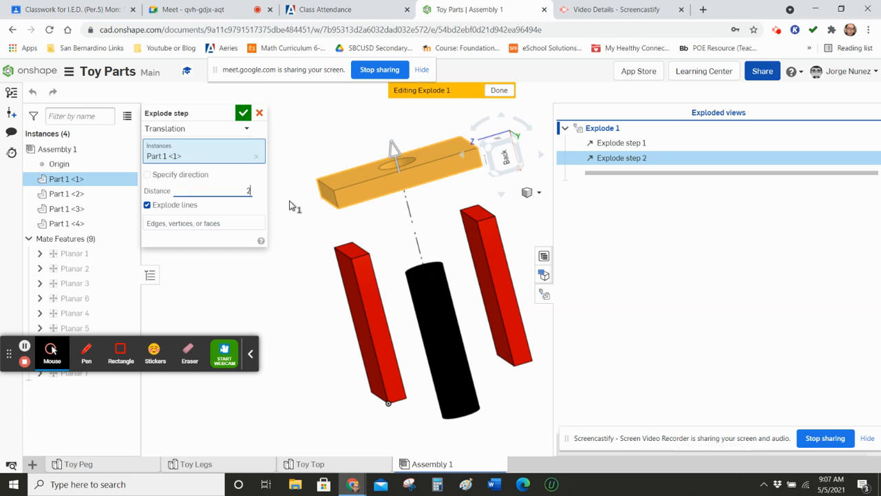
click(243, 113)
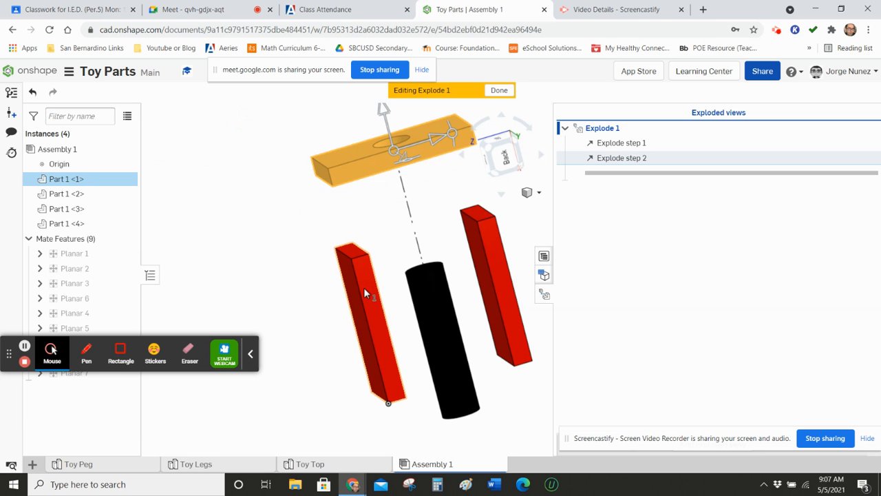
Create an explode step that translates the leg at the origin, Part 1 <3>, sideways with a distance of 2 in
click(365, 325)
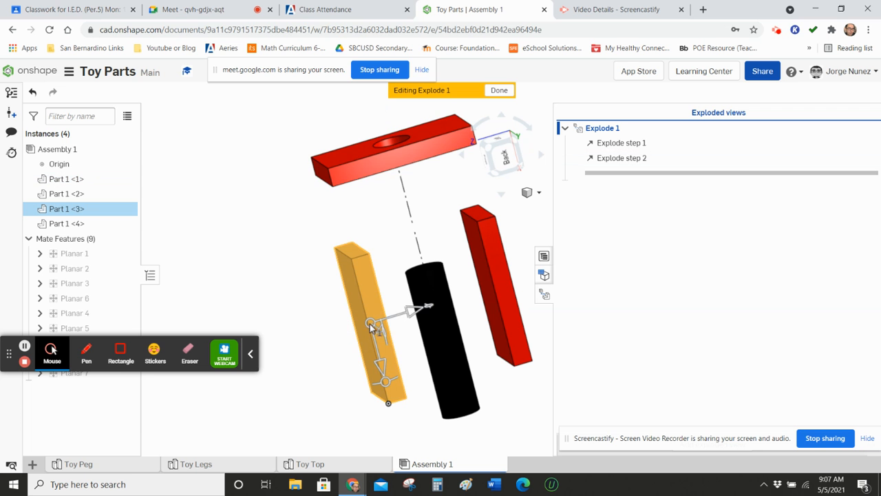
click(410, 314)
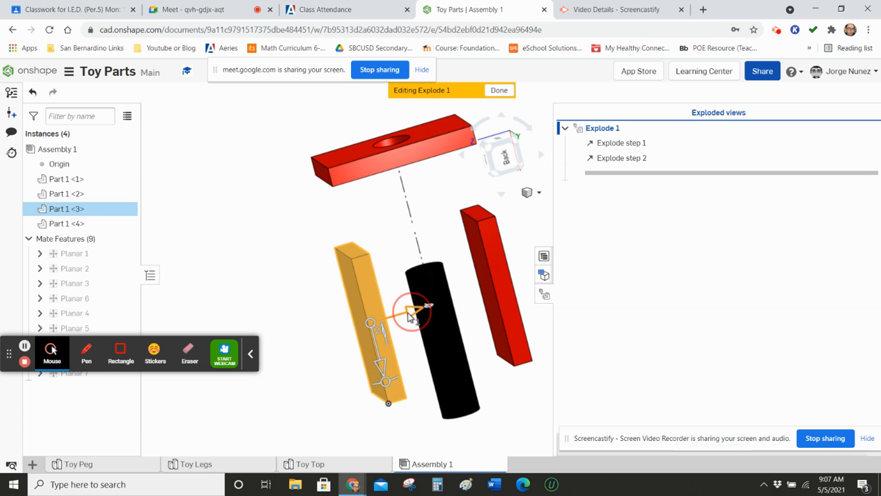
drag(411, 314, 329, 351)
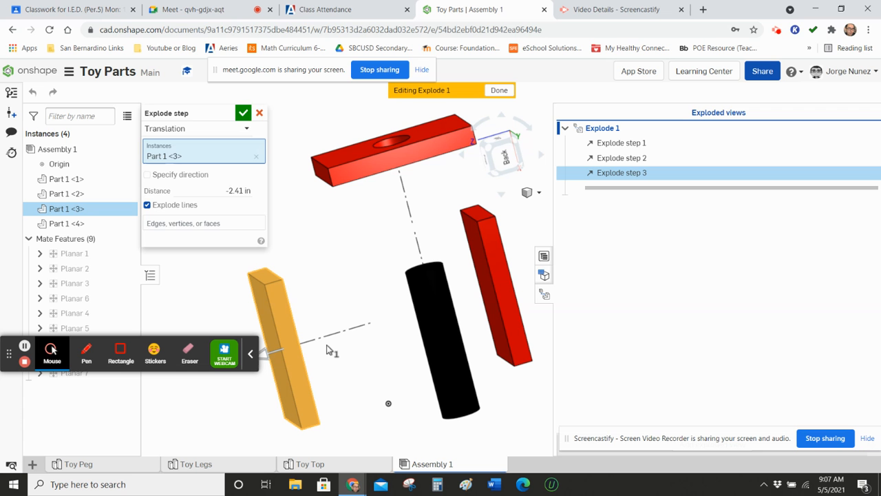
click(228, 191)
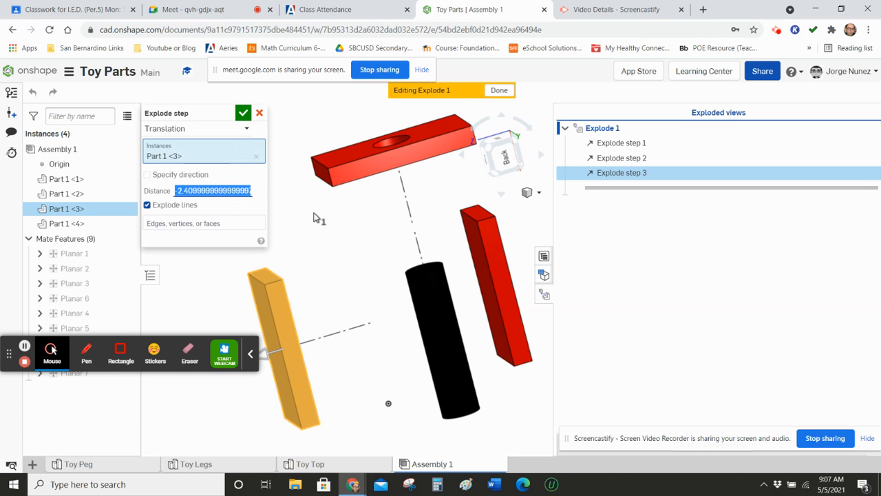
text(2)
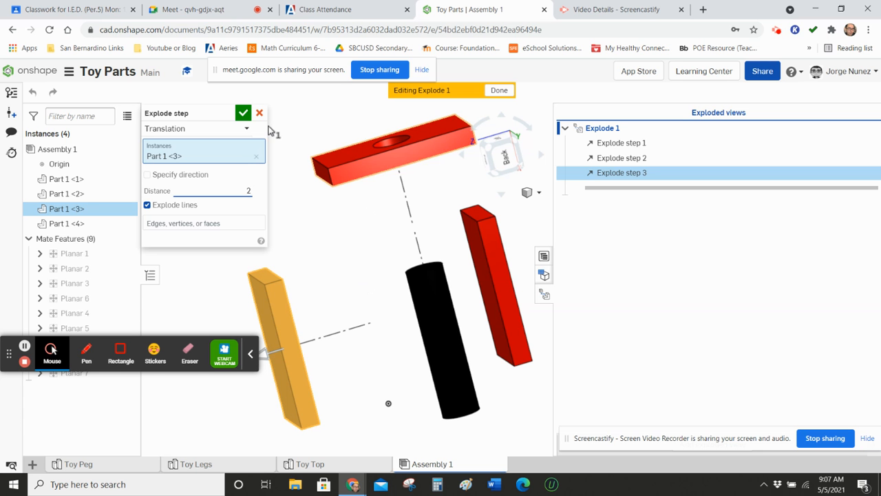
key(Return)
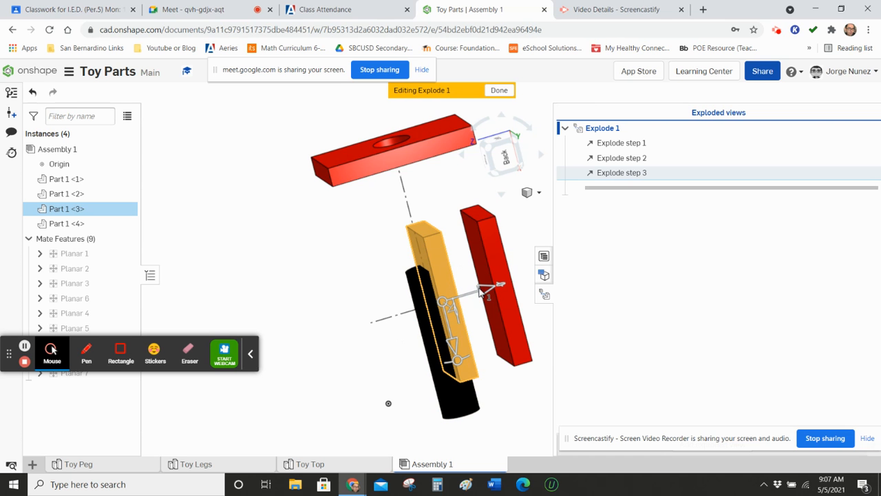
Set the distance of Explode step 3 to -2 in, moving the leg outward from the peg
double_click(628, 173)
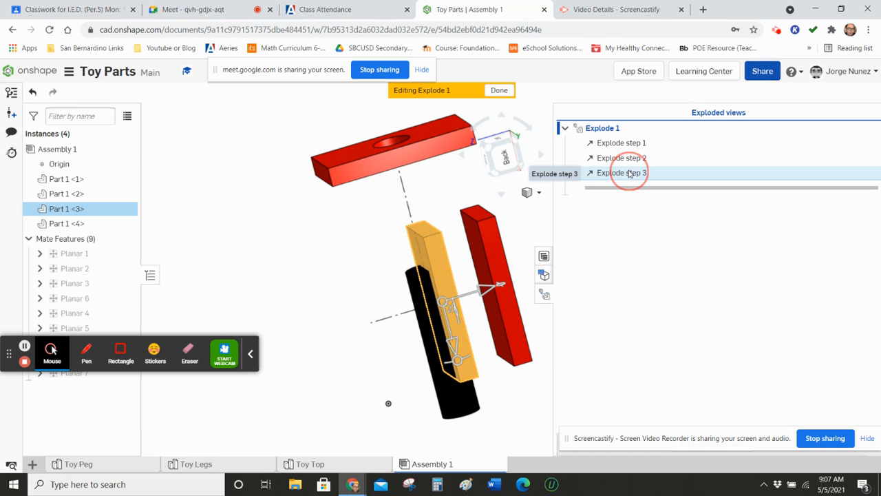
click(225, 190)
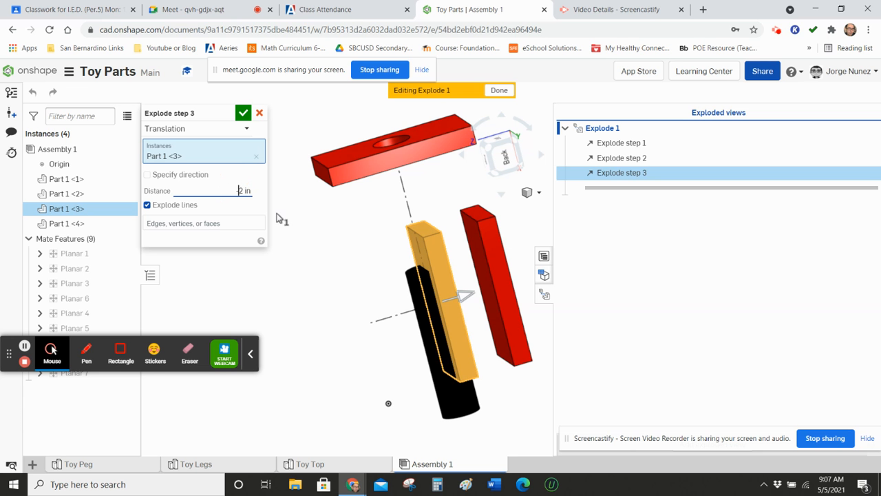
click(243, 114)
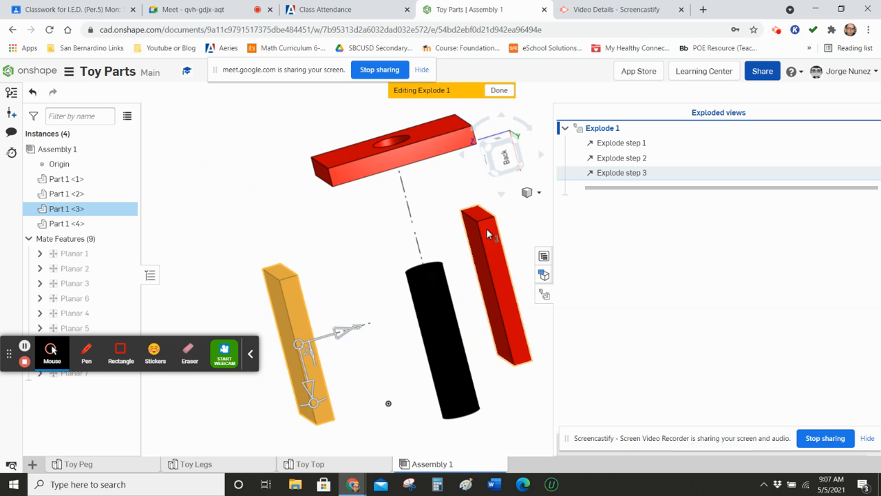
click(495, 273)
click(495, 272)
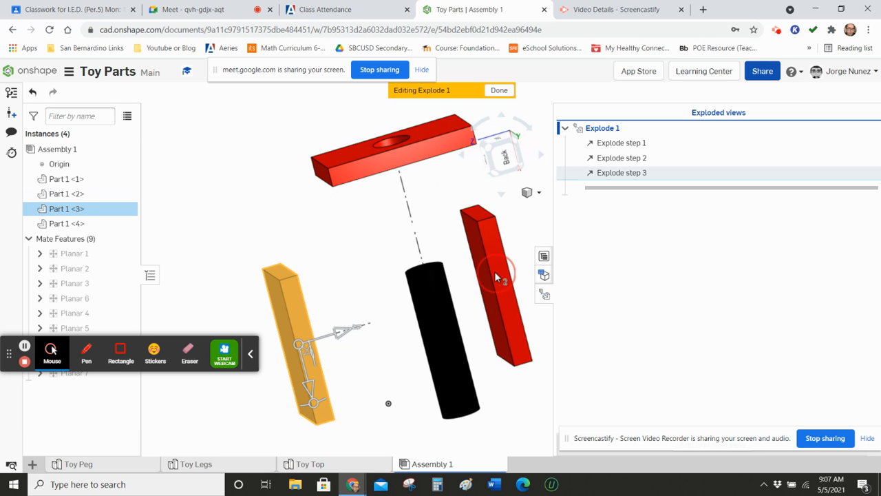
click(494, 272)
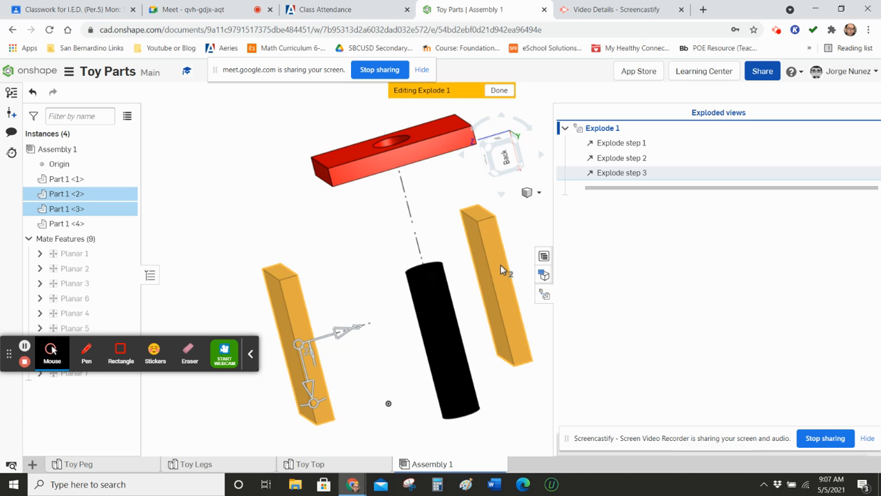
click(539, 193)
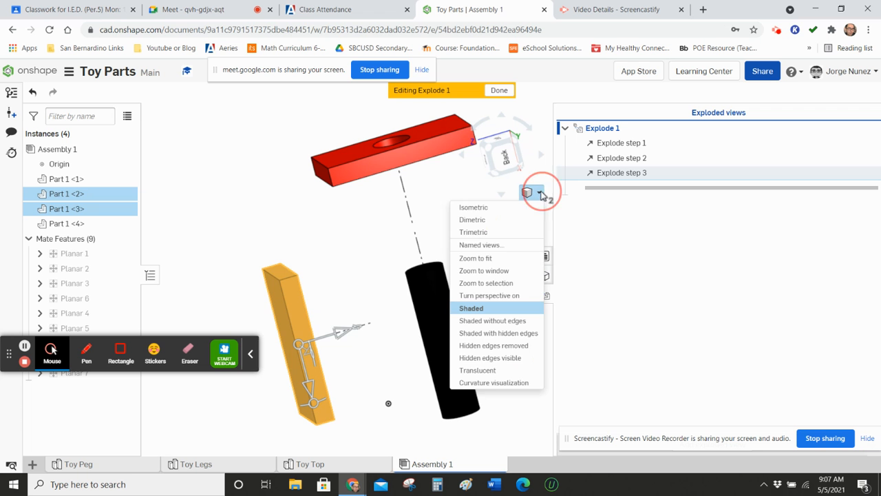
click(491, 263)
click(445, 270)
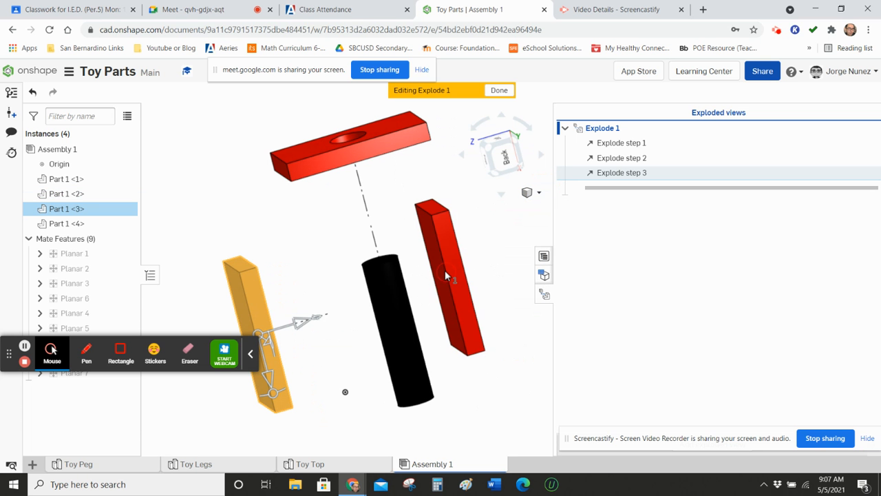
click(453, 268)
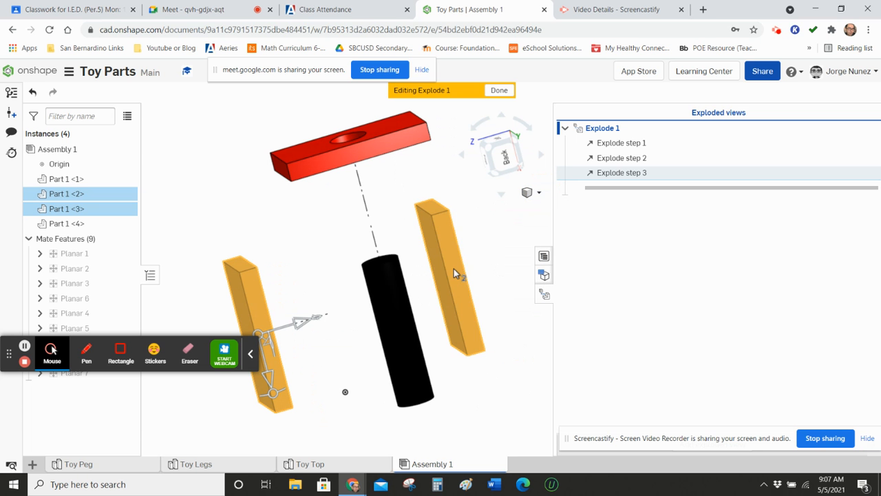
click(482, 249)
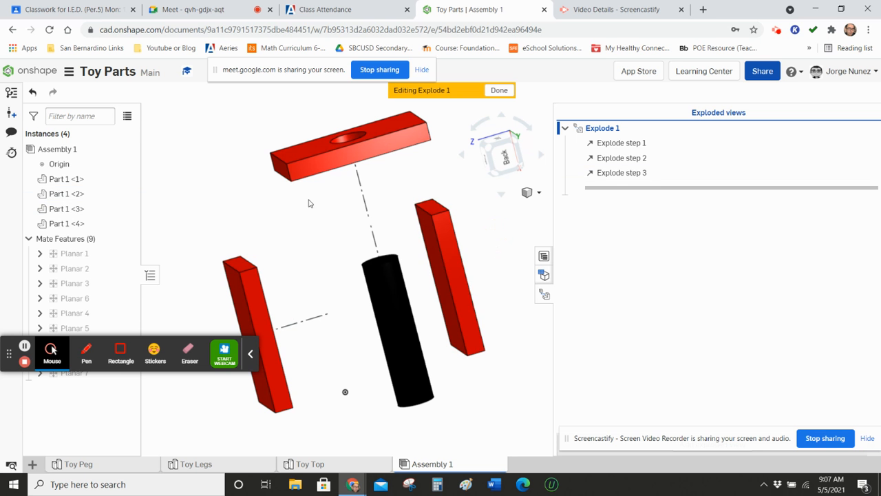
Create an explode step that translates the other leg, Part 1 <2>, 2 in outward from the peg
click(455, 271)
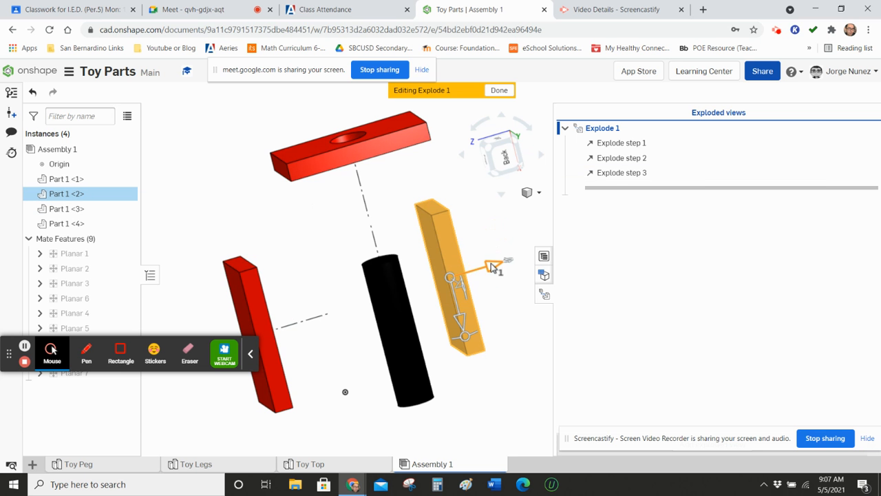
drag(492, 263, 527, 257)
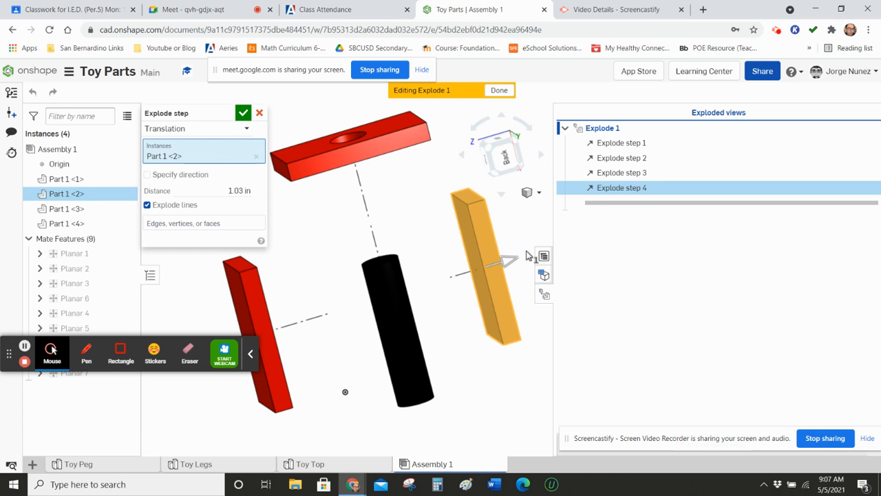
click(229, 190)
text(2)
click(244, 114)
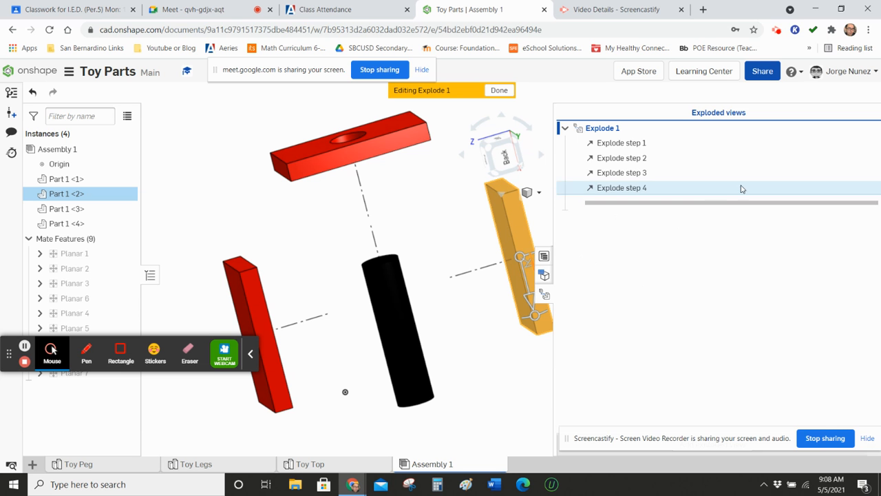
Rename the exploded view as Exploded Toy and finish editing it
right_click(604, 130)
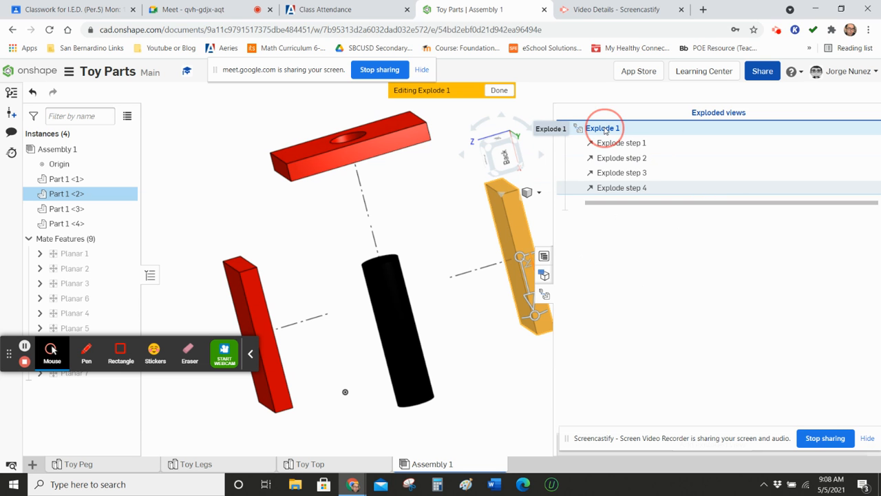
click(627, 149)
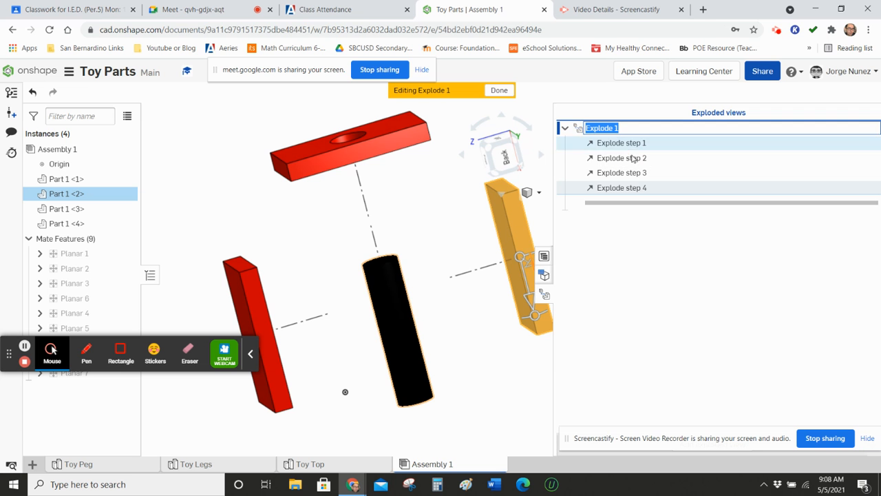
text(E)
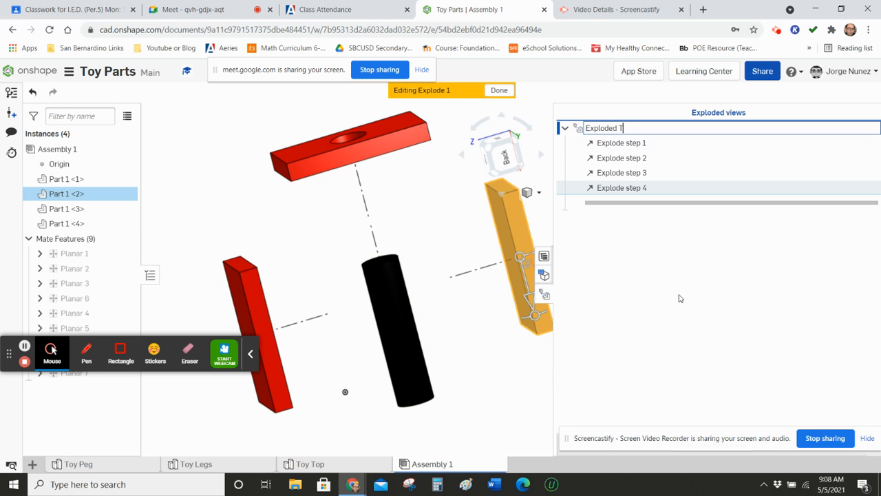
key(Return)
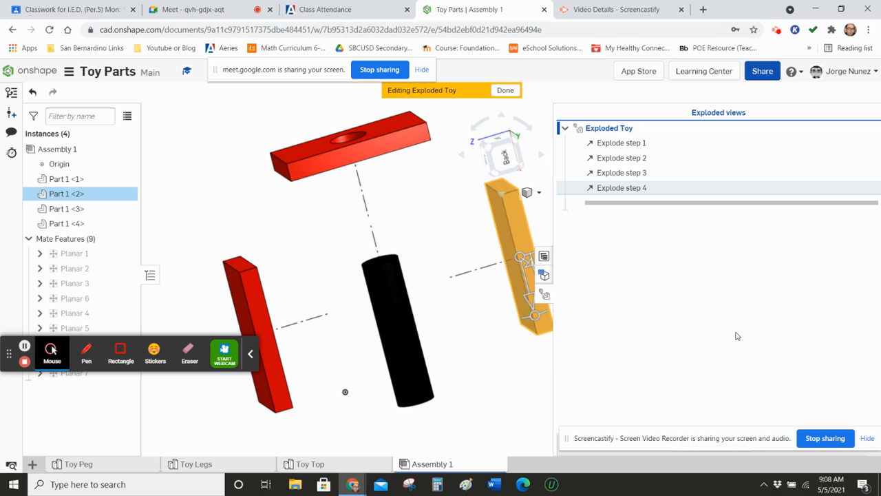
click(505, 90)
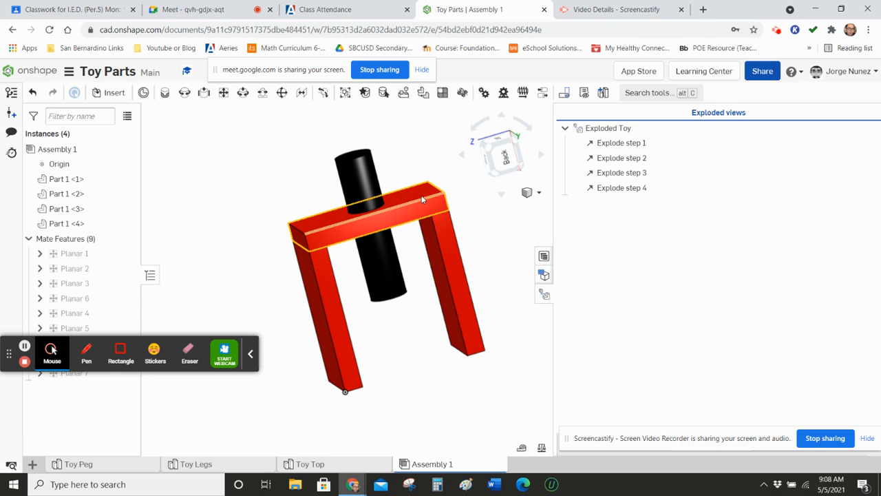
Create a new drawing from the ANSI_A_INCH.dwt template with no views
click(31, 464)
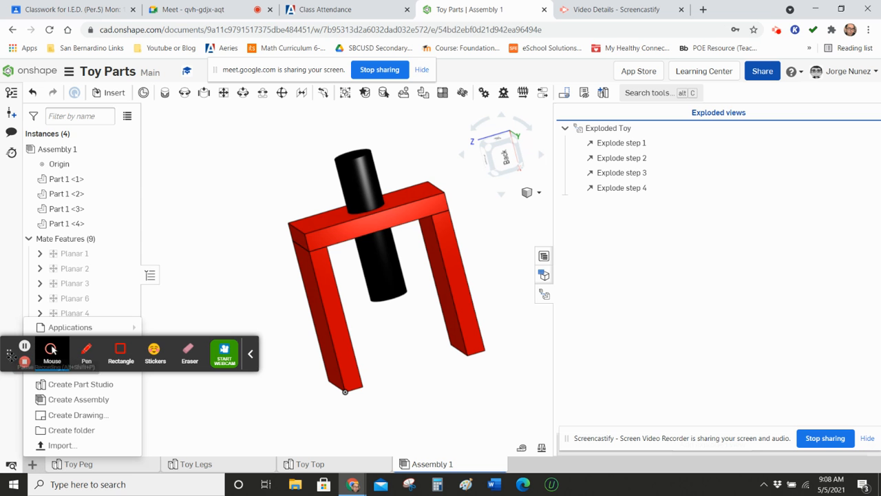
drag(9, 356, 9, 270)
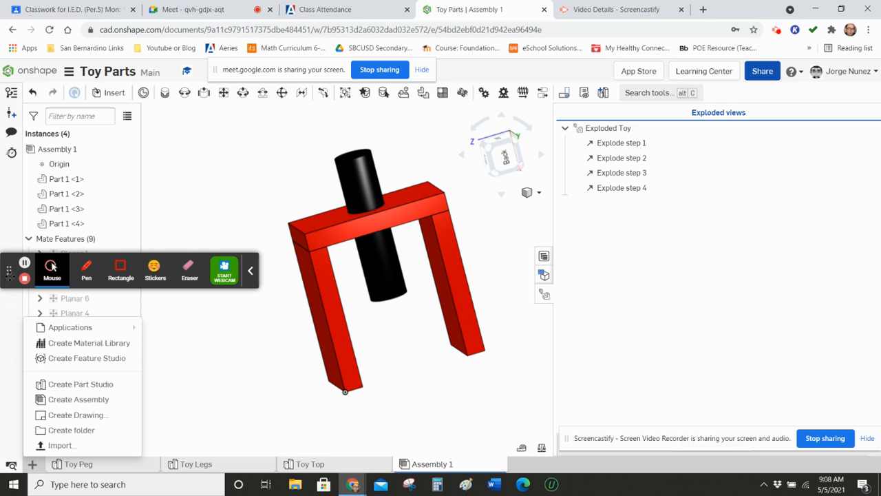
click(31, 464)
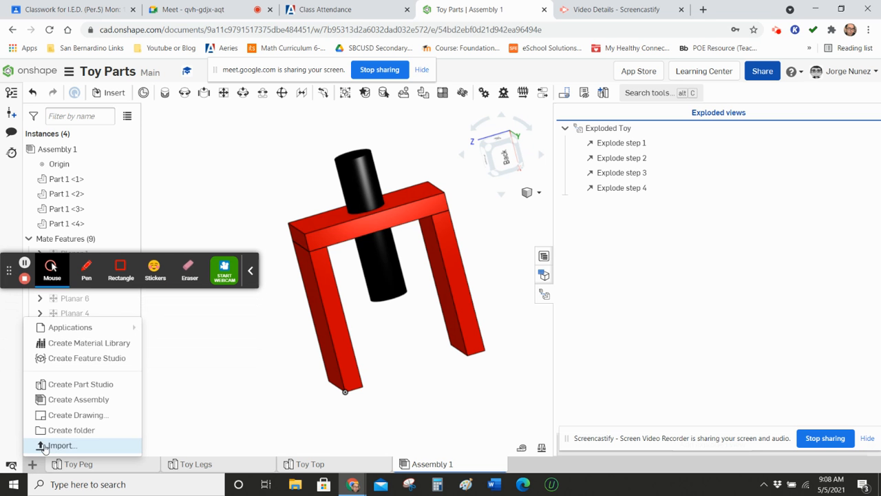
click(73, 415)
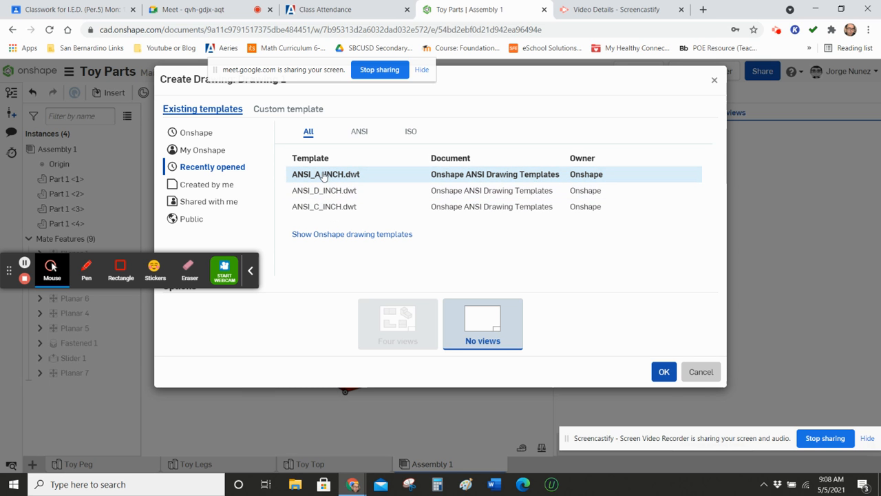
click(666, 372)
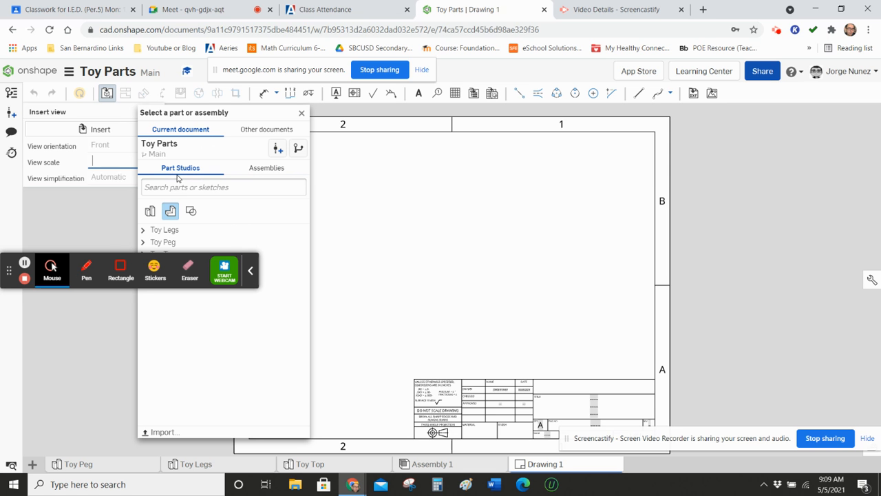
Insert an isometric view of Assembly 1 at 1:2 scale in the upper-left area of the drawing sheet
mouse_move(9, 274)
mouse_down()
mouse_move(21, 418)
mouse_move(7, 426)
mouse_up()
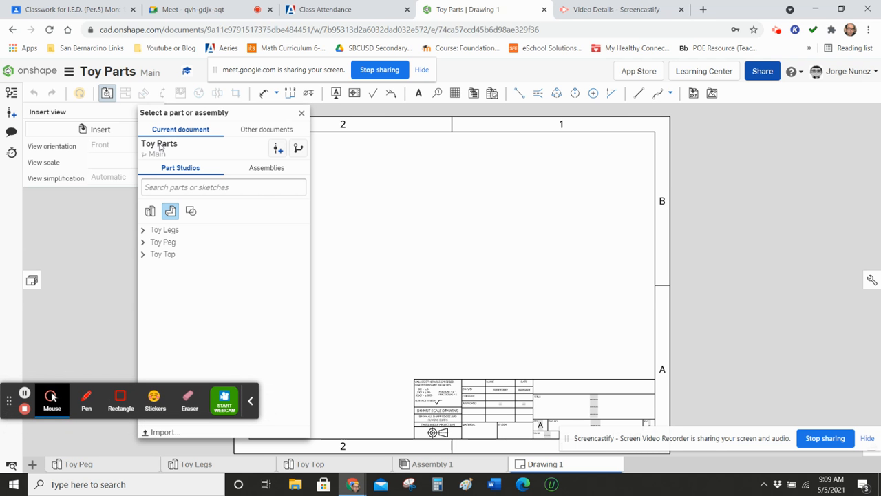
click(150, 211)
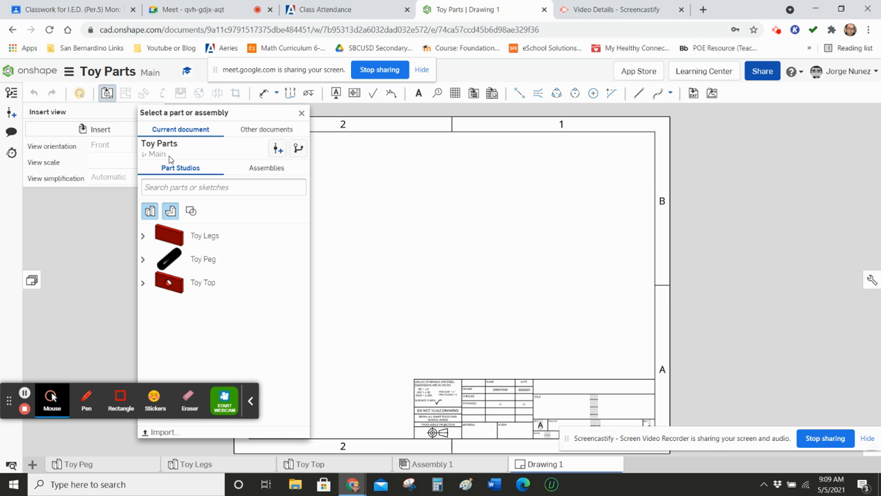
click(267, 170)
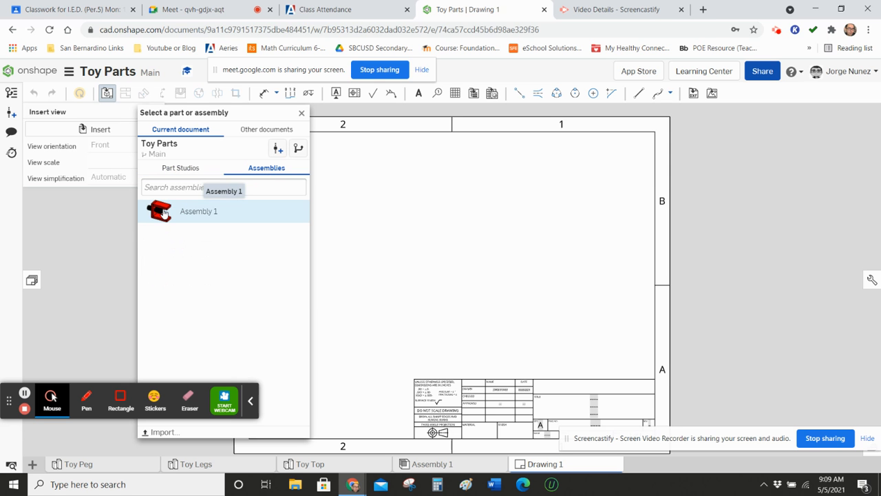
click(163, 212)
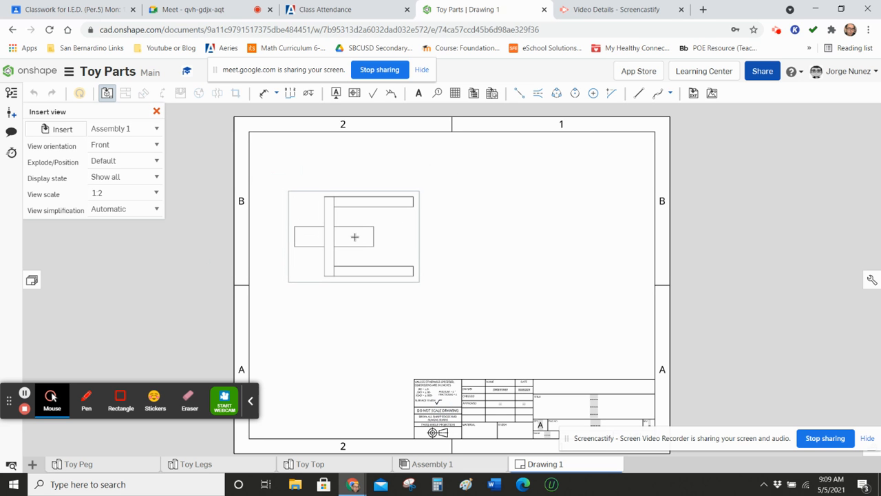
click(124, 147)
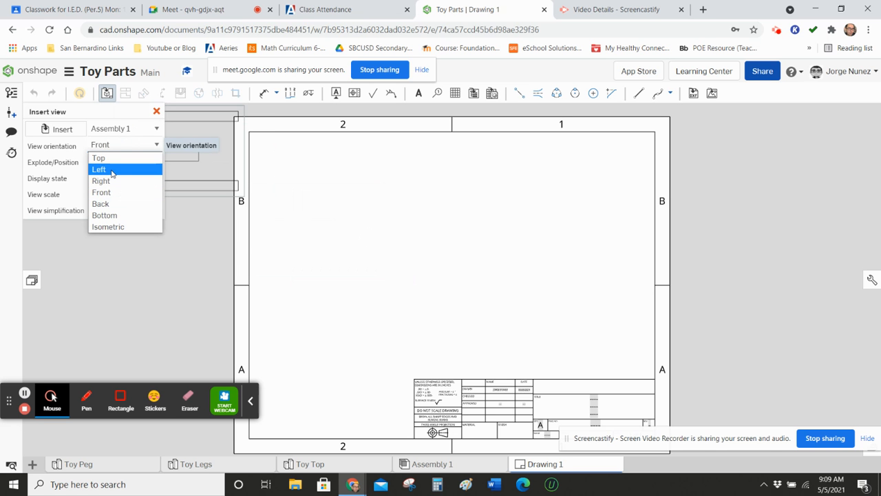
click(114, 227)
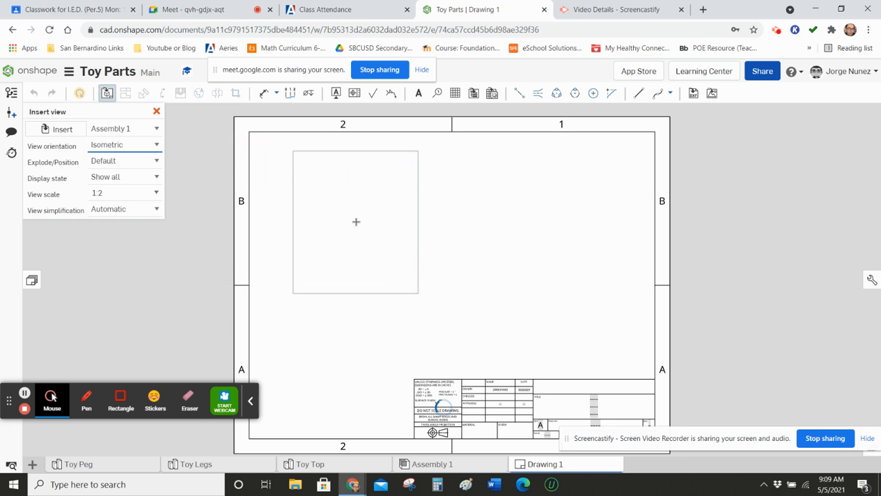
click(355, 222)
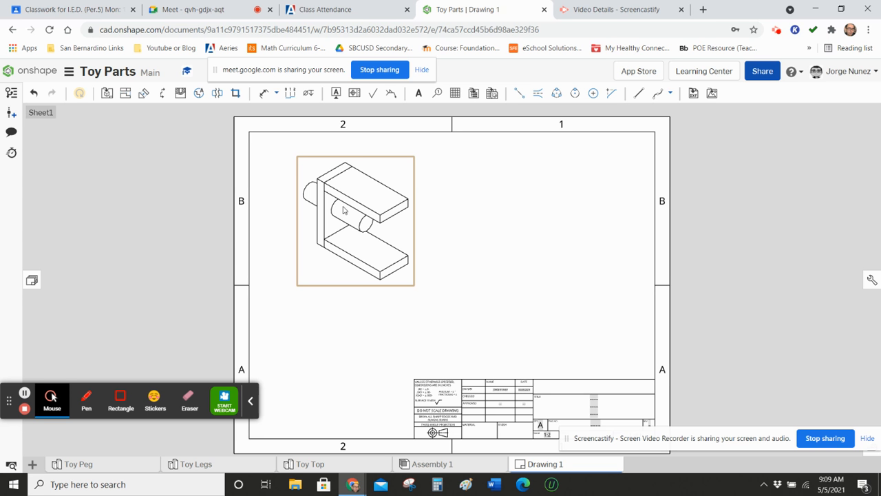
Display the isometric view as shaded and move it to the upper-right corner of the sheet
right_click(347, 184)
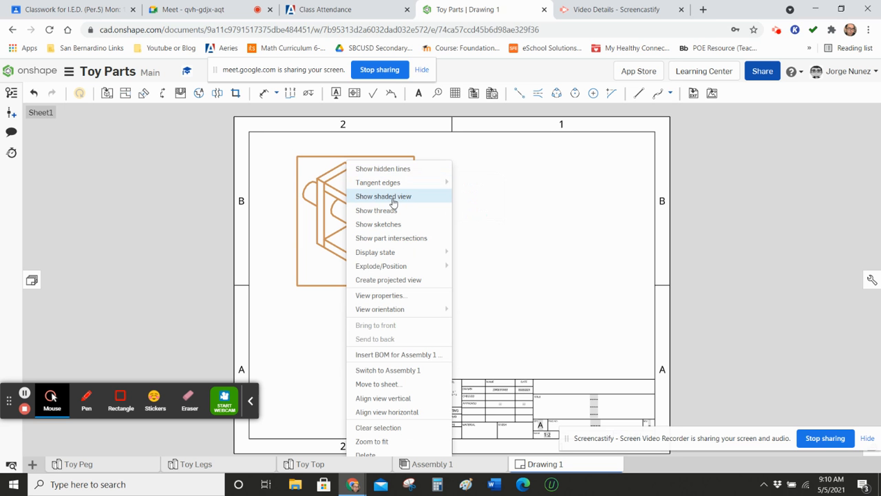
click(393, 200)
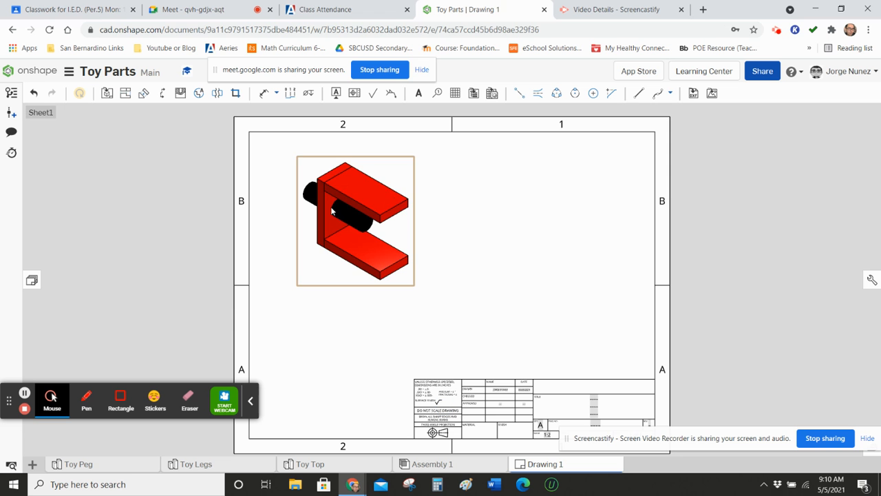
mouse_move(331, 216)
mouse_down()
mouse_move(532, 191)
mouse_move(569, 195)
mouse_move(561, 195)
mouse_up()
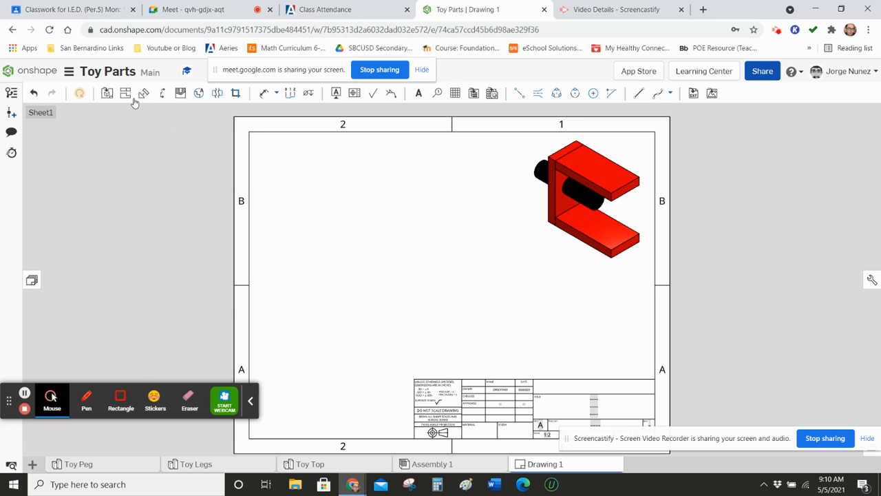
Insert a front view of Assembly 1 in the Exploded Toy position beside the isometric view and display it shaded
click(32, 467)
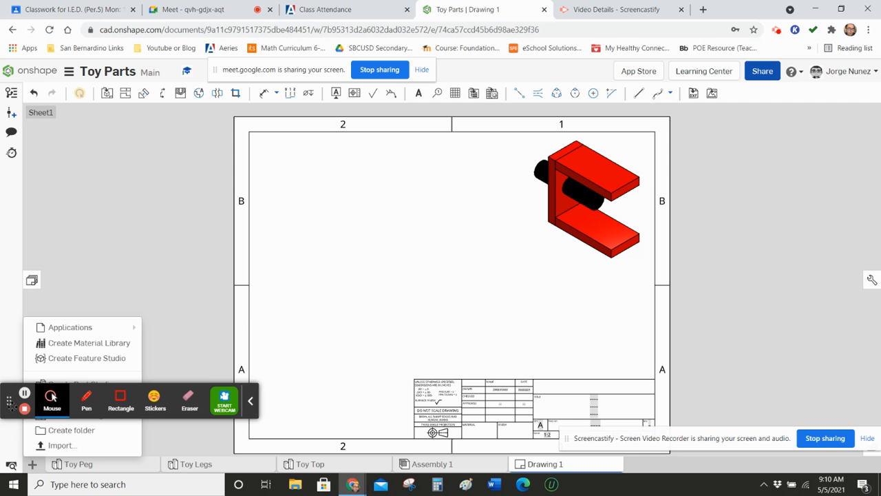
drag(8, 401, 8, 265)
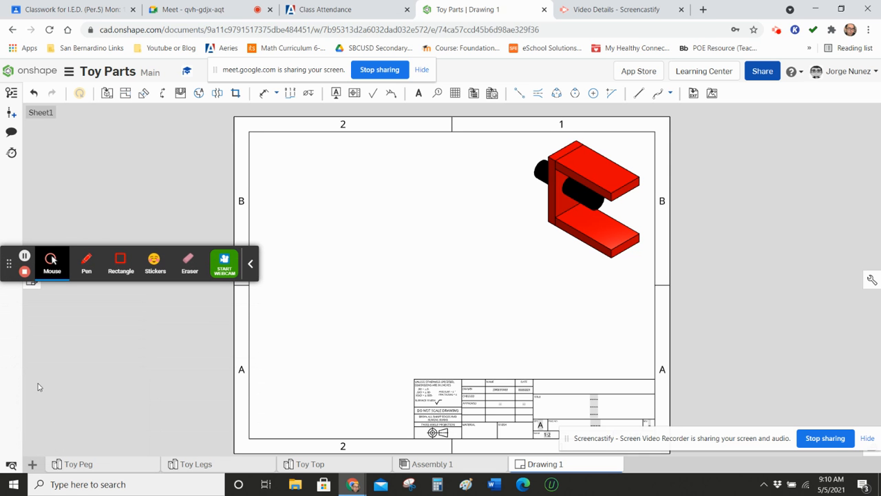
click(107, 93)
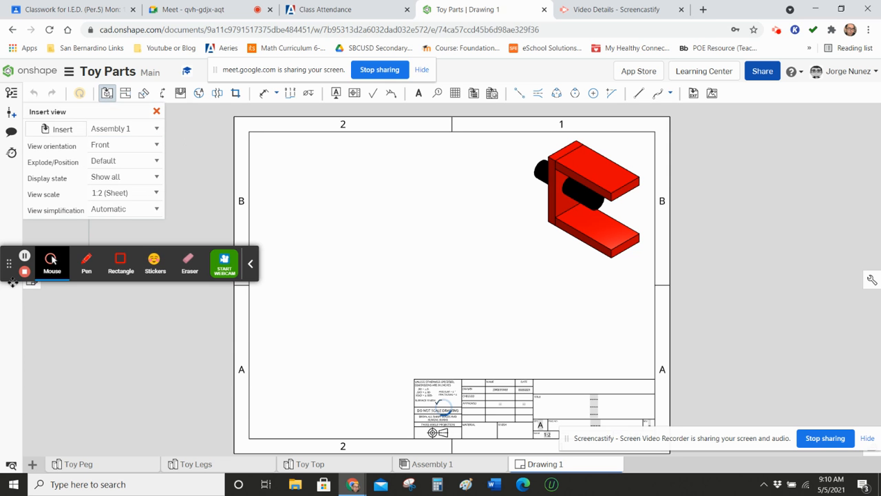
drag(9, 264, 9, 387)
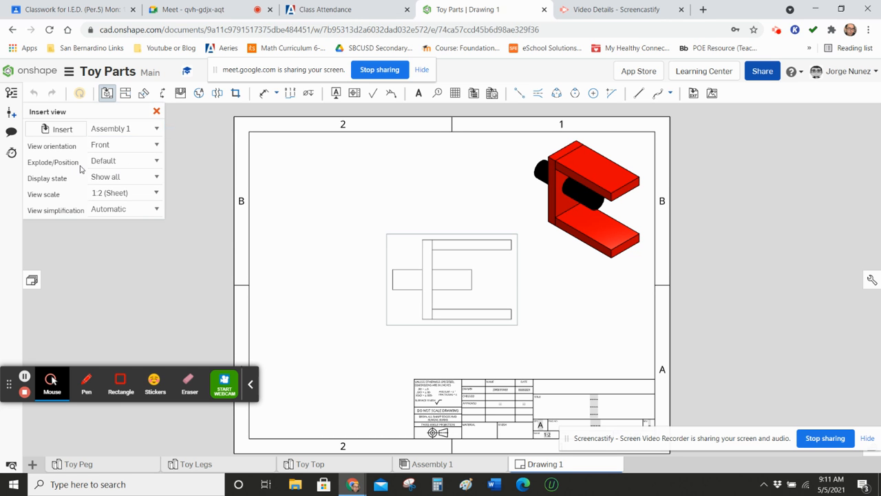
click(157, 162)
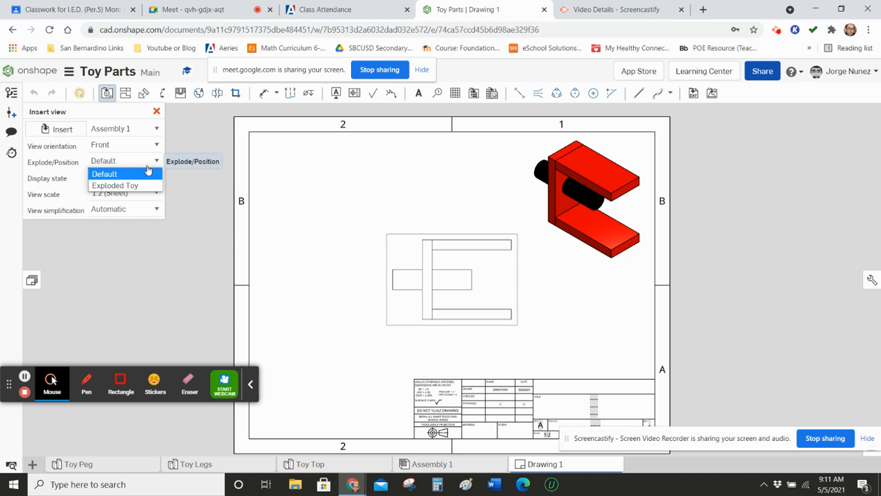
click(117, 186)
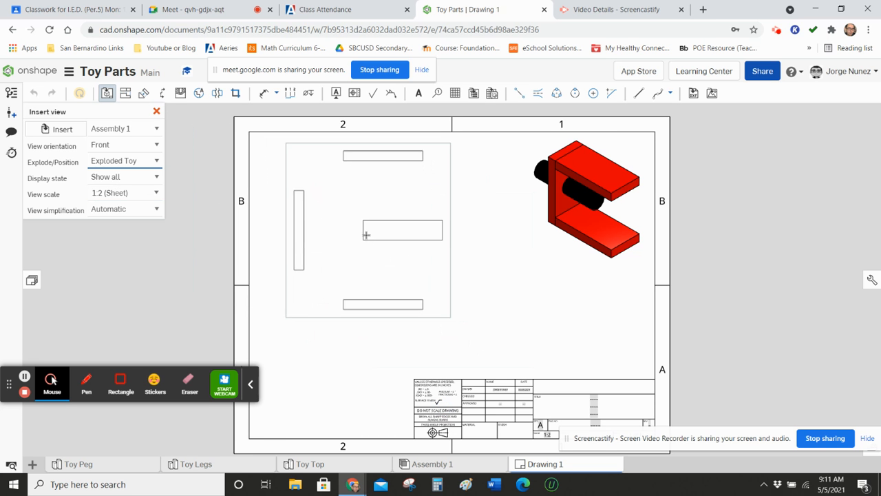
click(369, 246)
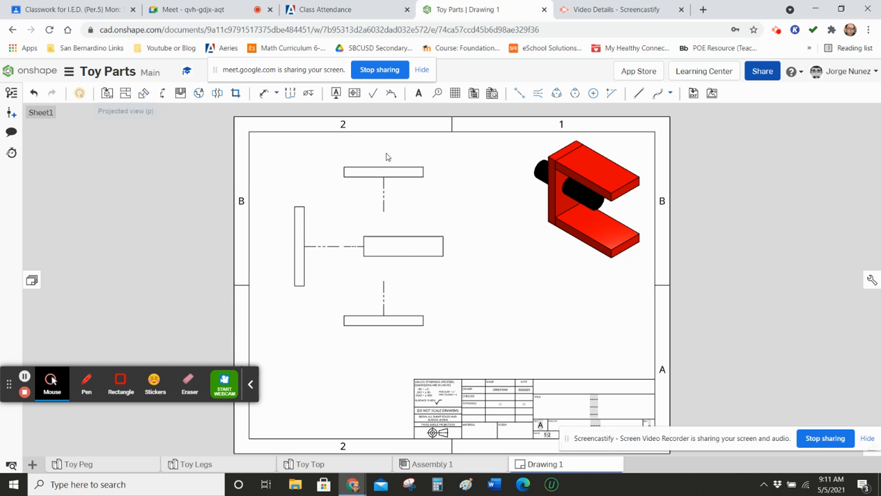
right_click(405, 252)
click(450, 266)
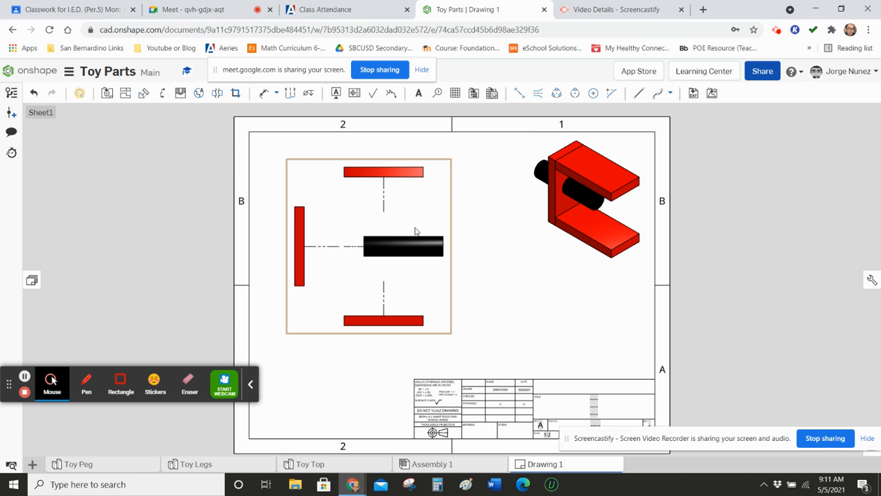
Try to dimension the length of the vertical toy top piece in the exploded front view
click(264, 93)
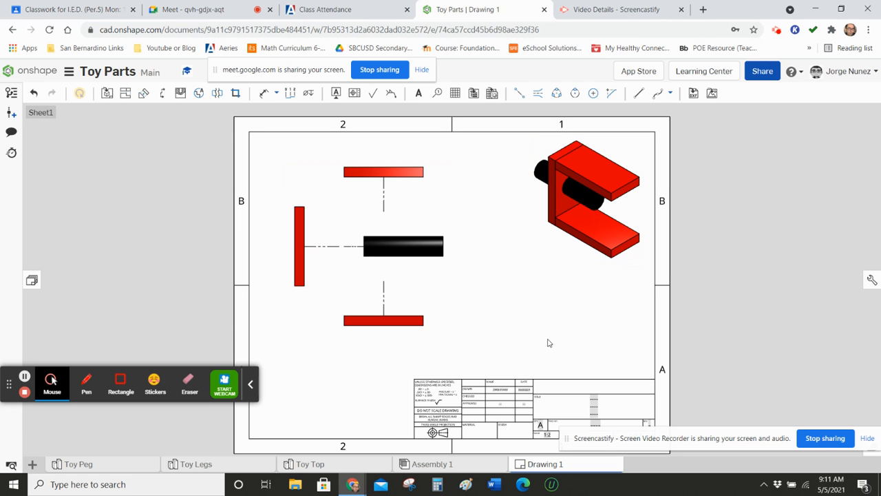
click(263, 93)
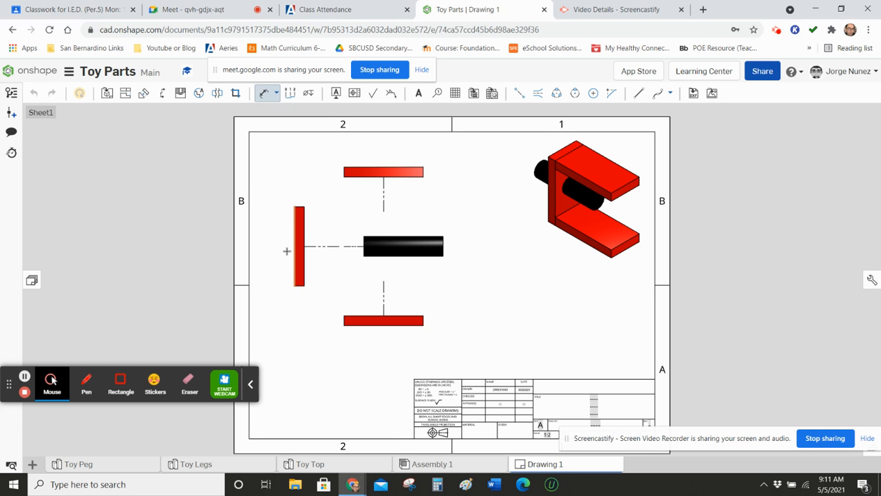
click(295, 209)
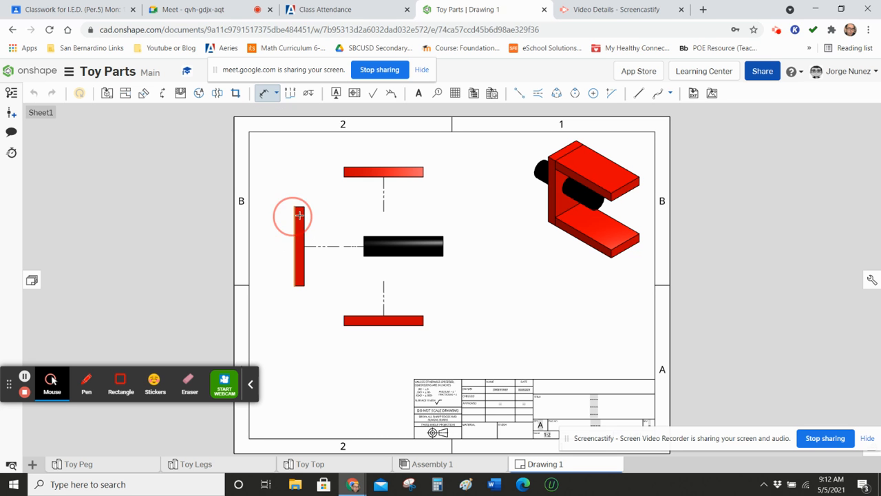
click(306, 215)
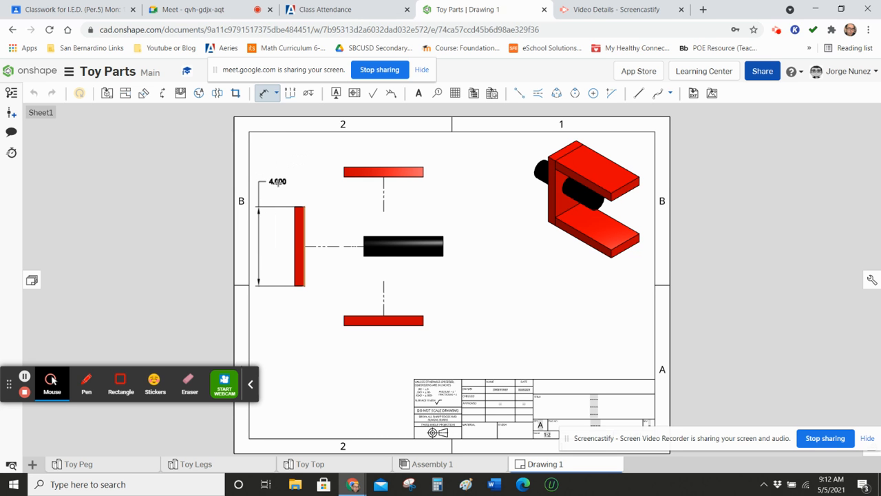
click(279, 186)
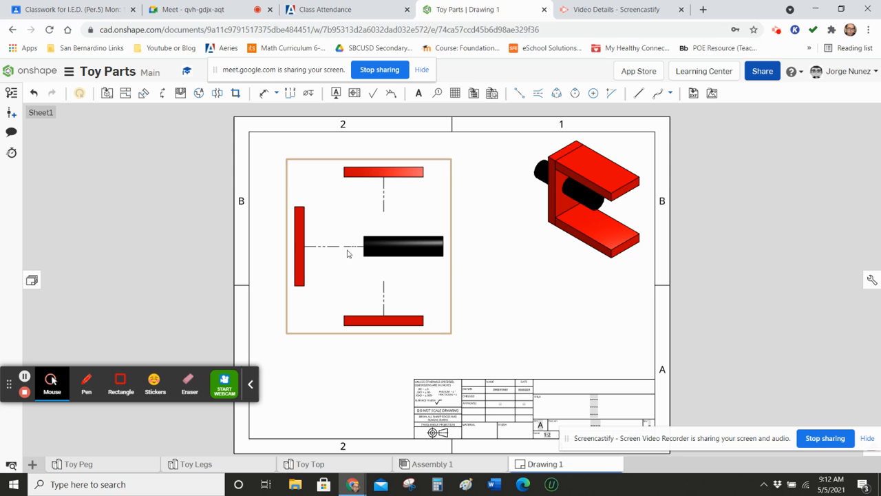
click(389, 253)
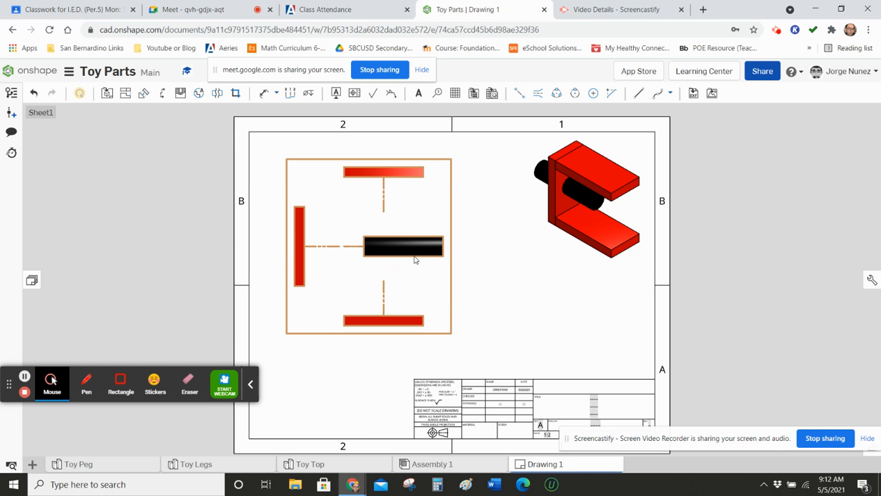
click(475, 180)
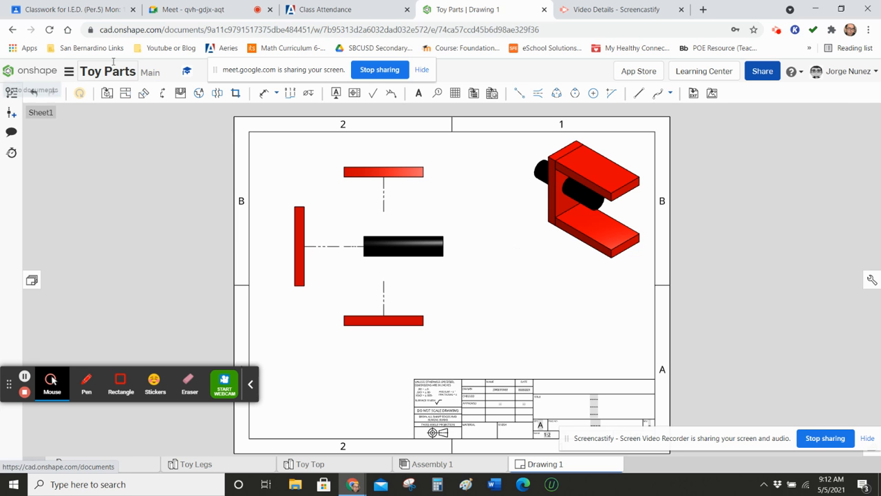
Reopen the Toy Parts document from the documents list and switch to Assembly 1
click(28, 71)
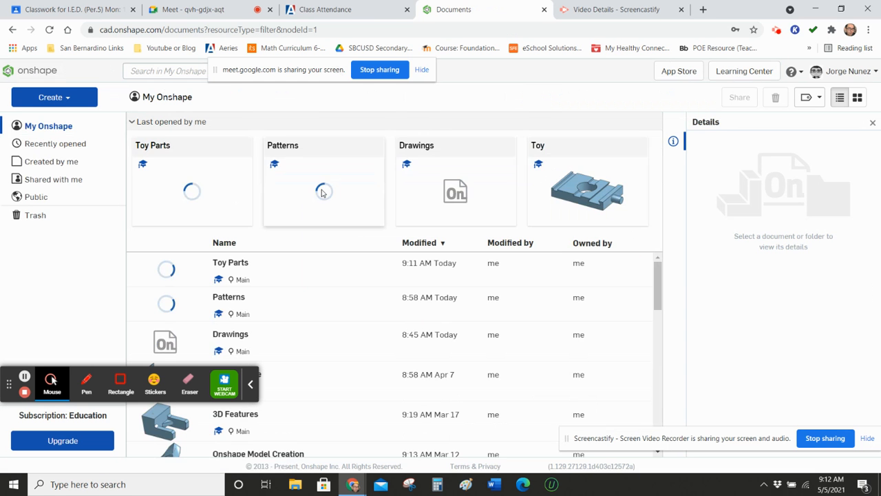
click(232, 274)
click(231, 268)
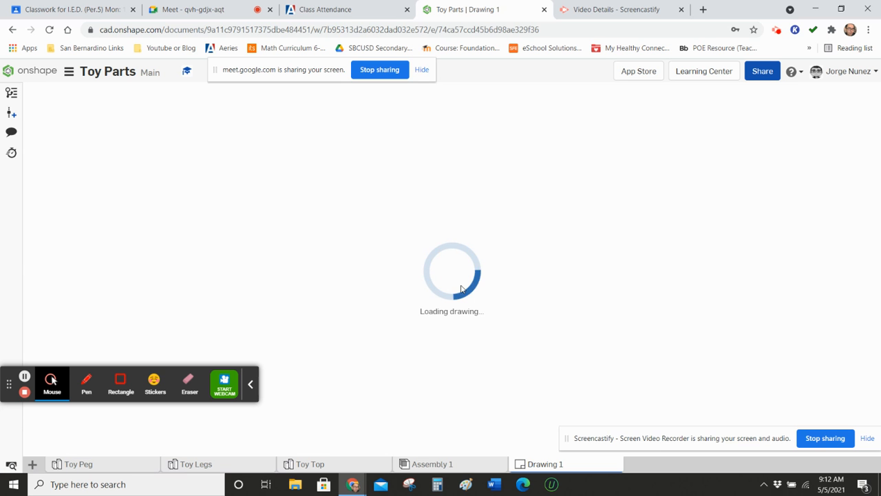
click(441, 463)
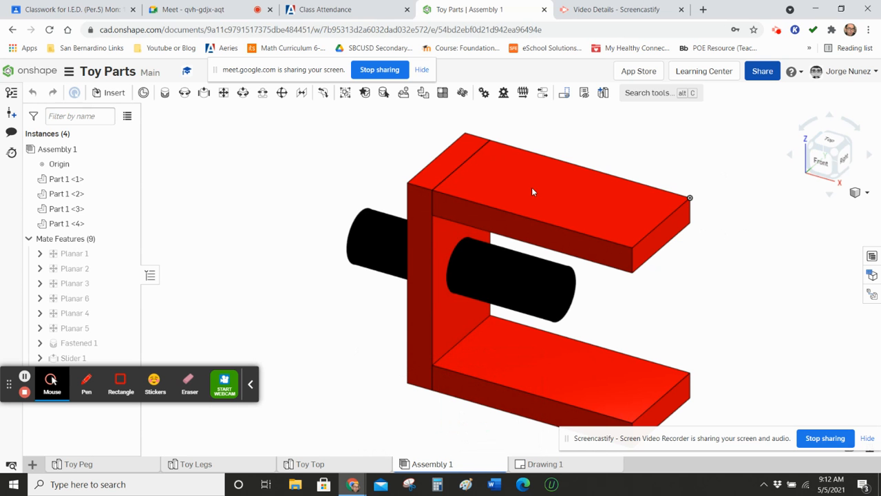
Examine the assembly from the top and front orientations
click(831, 141)
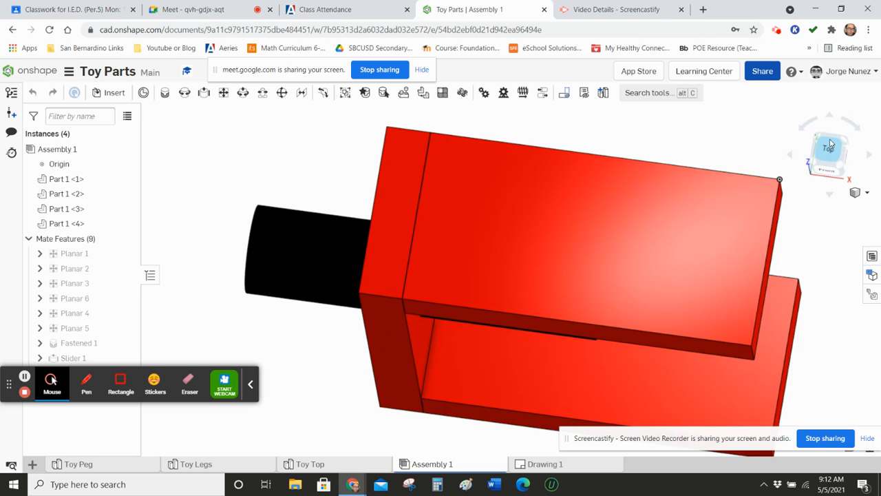
click(854, 131)
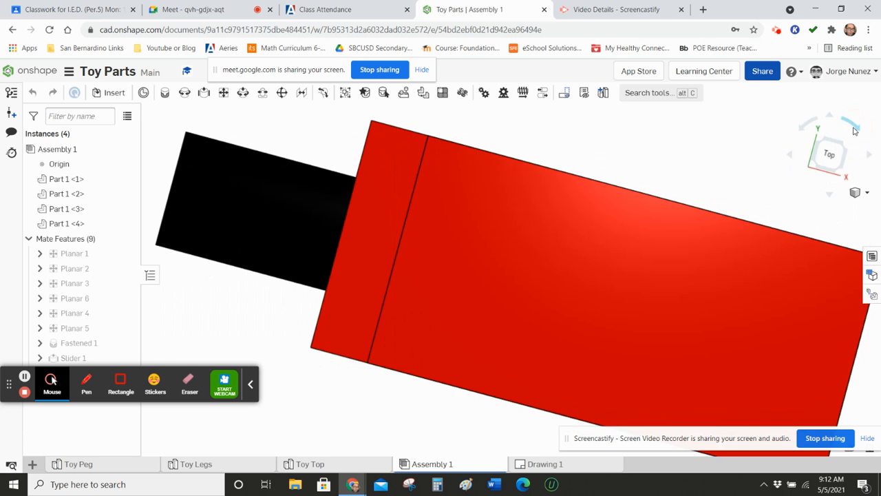
click(854, 131)
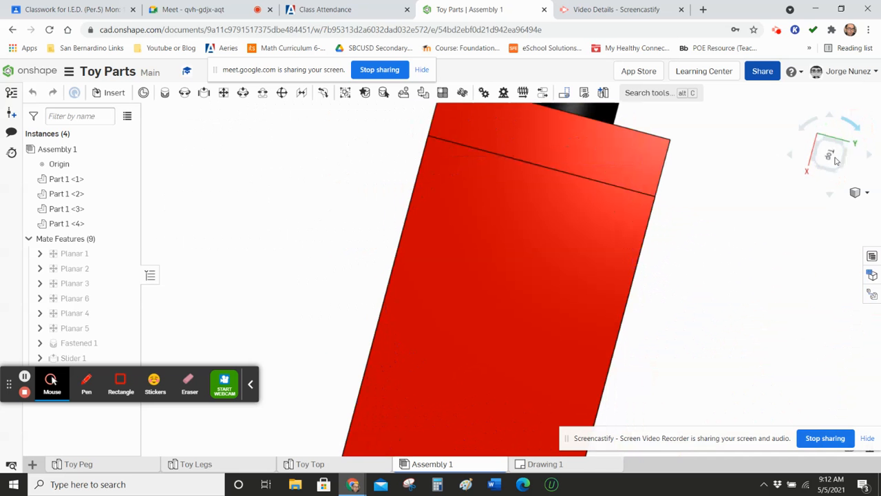
click(806, 124)
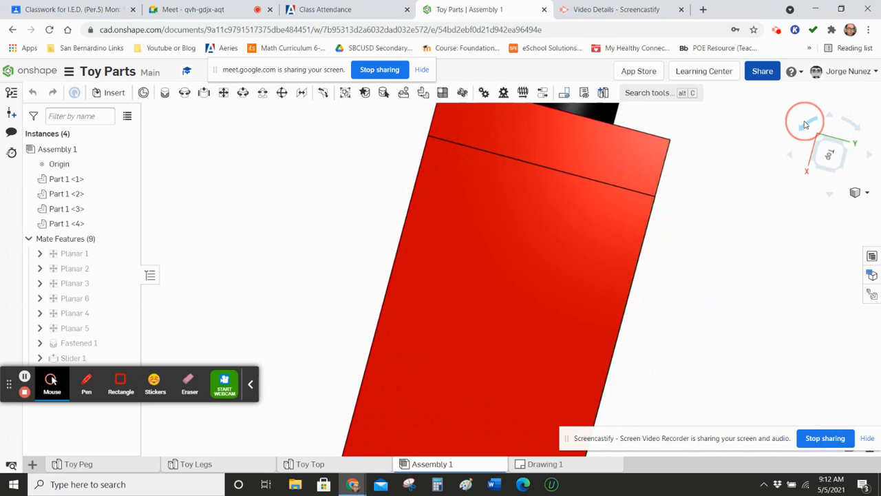
click(869, 156)
click(867, 156)
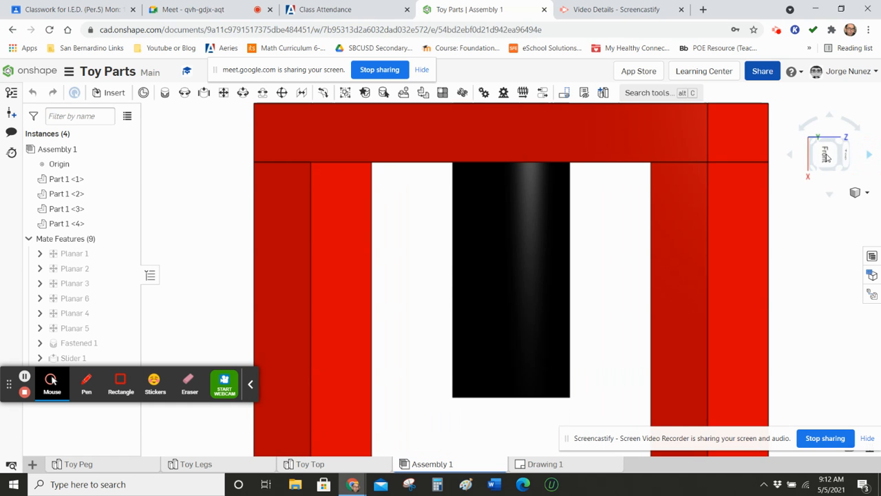
Orient the assembly to the front view and rotate it 90 degrees clockwise so the toy's legs point down
click(828, 155)
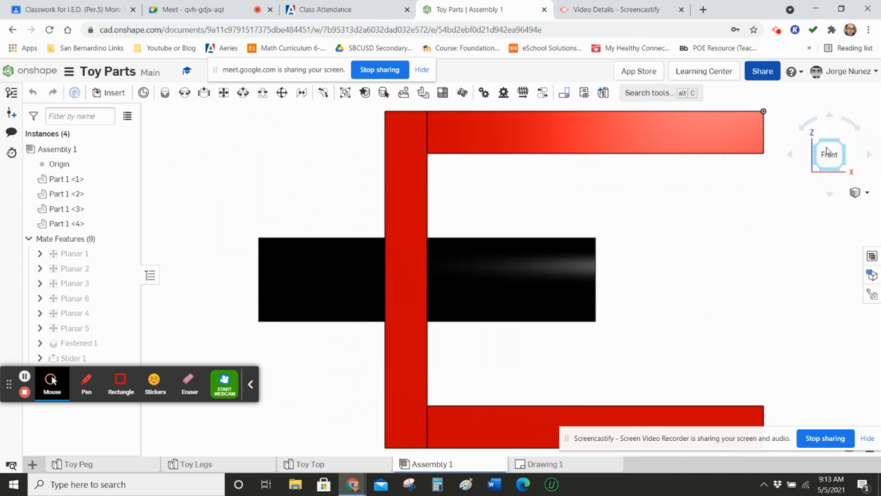
click(856, 124)
click(856, 124)
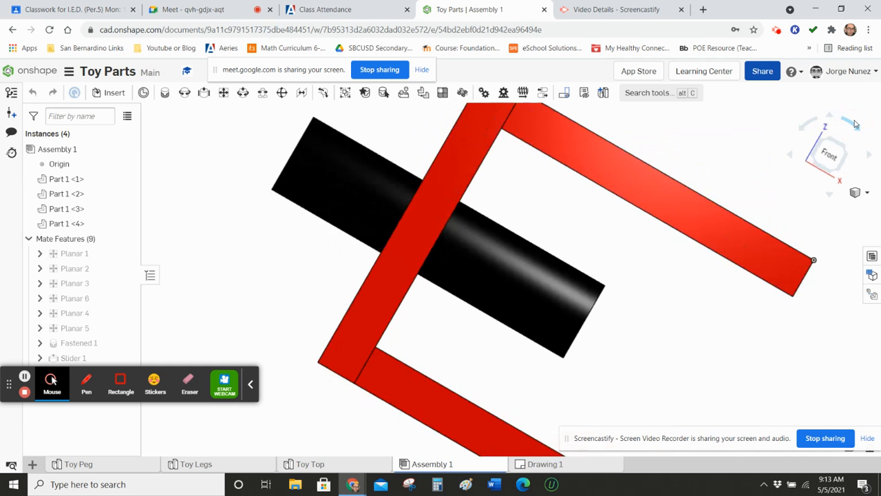
click(856, 124)
click(855, 124)
click(856, 124)
click(856, 124)
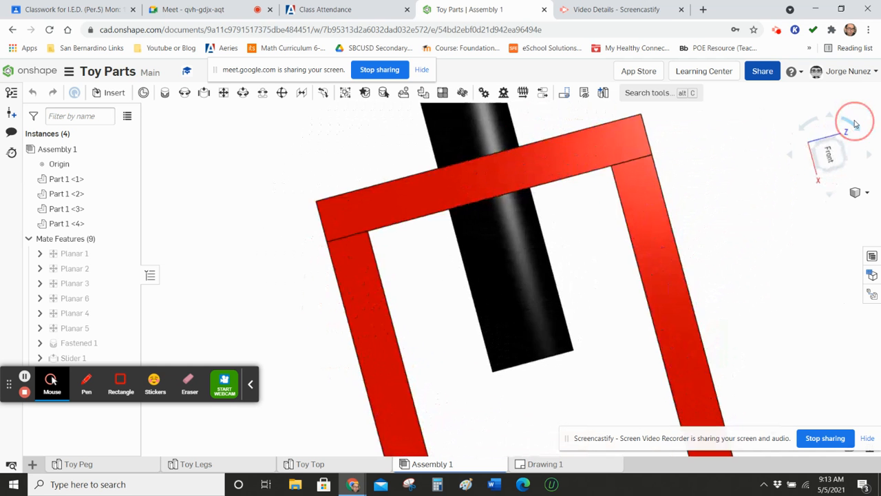
click(856, 124)
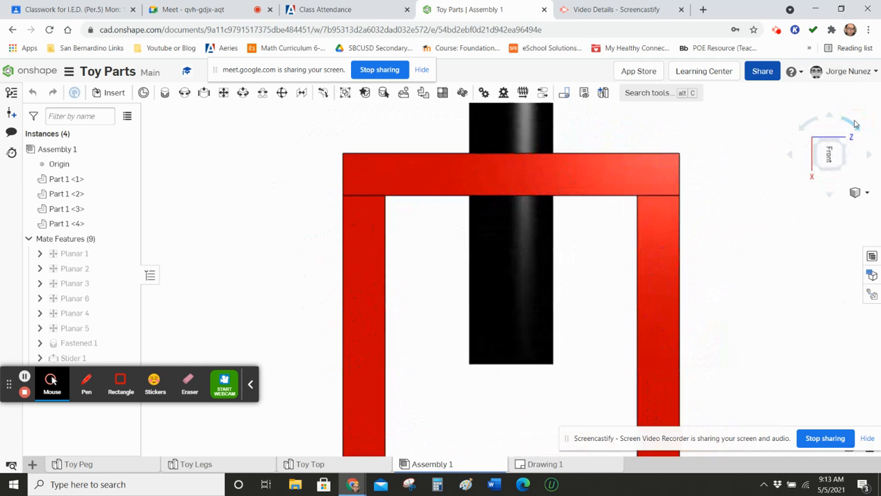
right_click(831, 157)
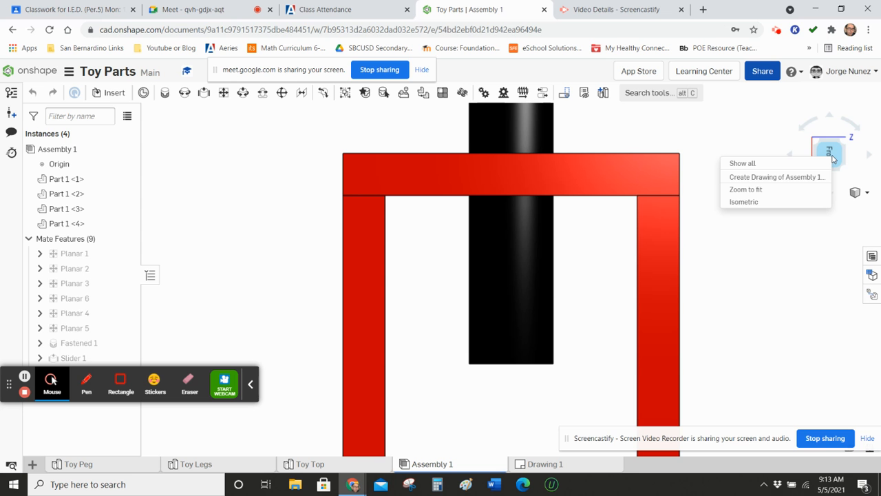
click(731, 124)
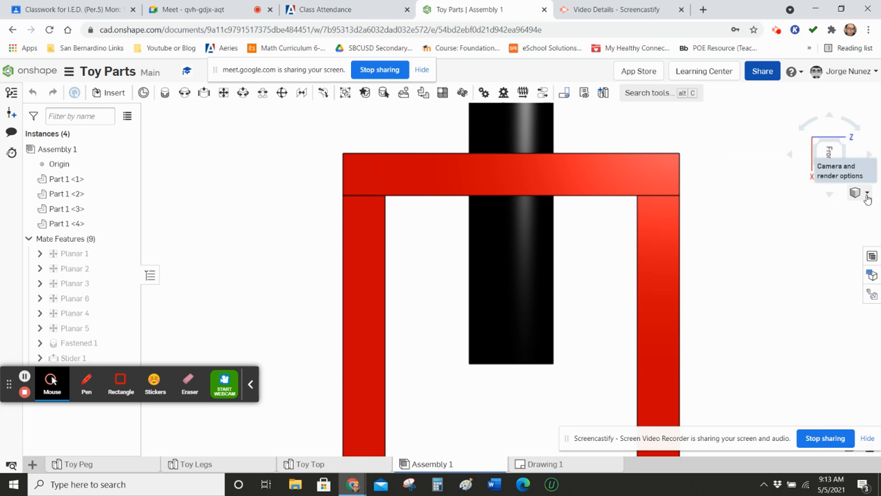
click(867, 194)
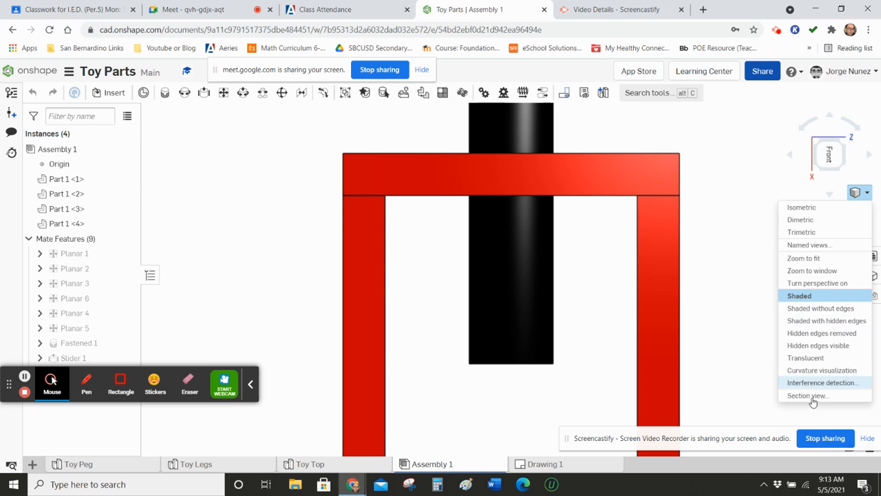
click(829, 159)
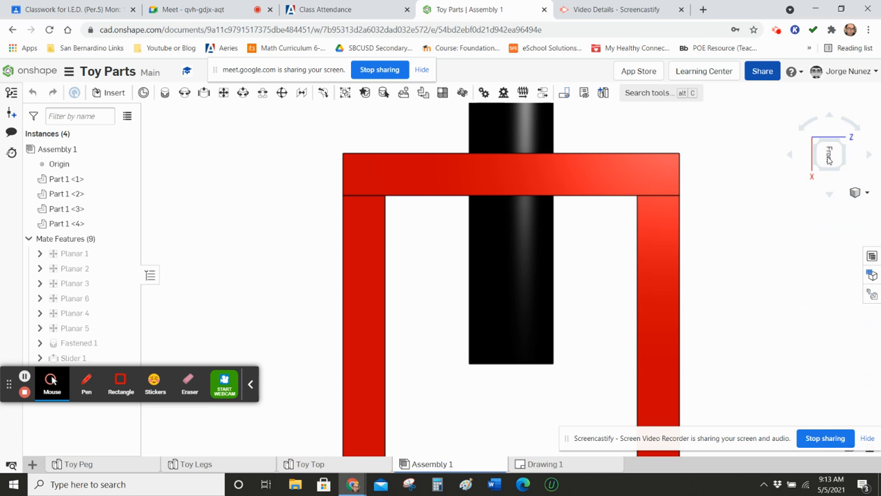
right_click(829, 159)
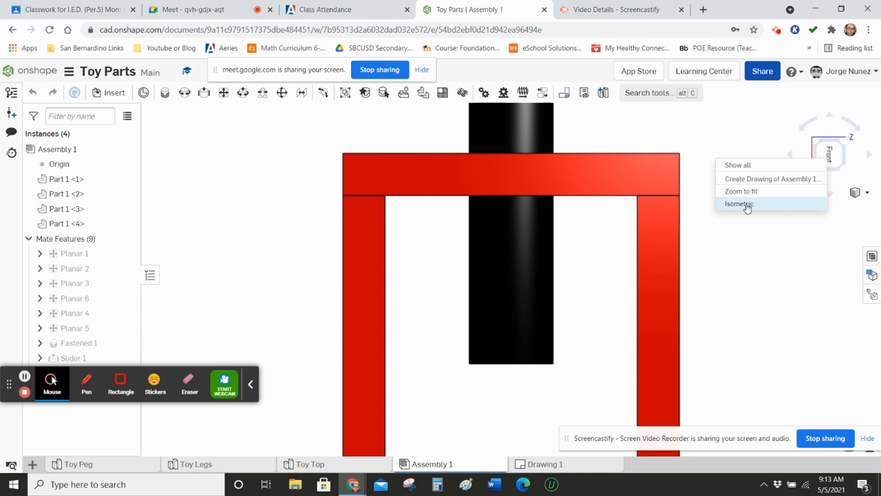
click(801, 306)
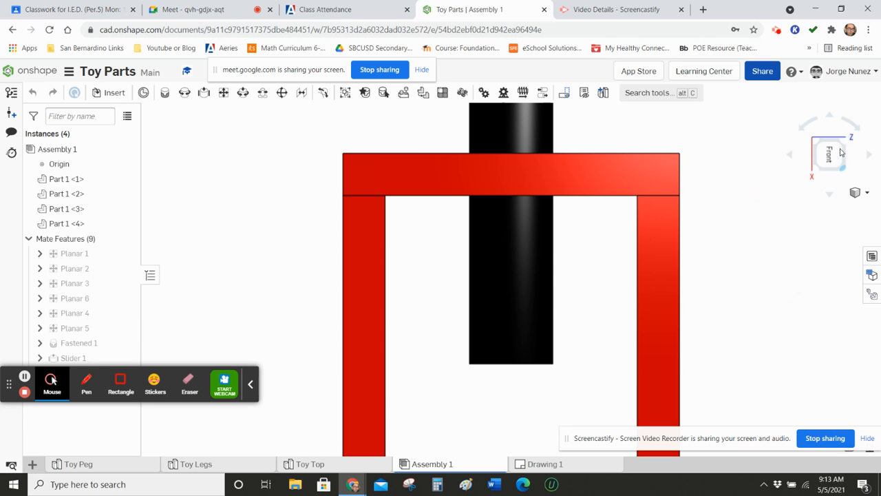
click(855, 193)
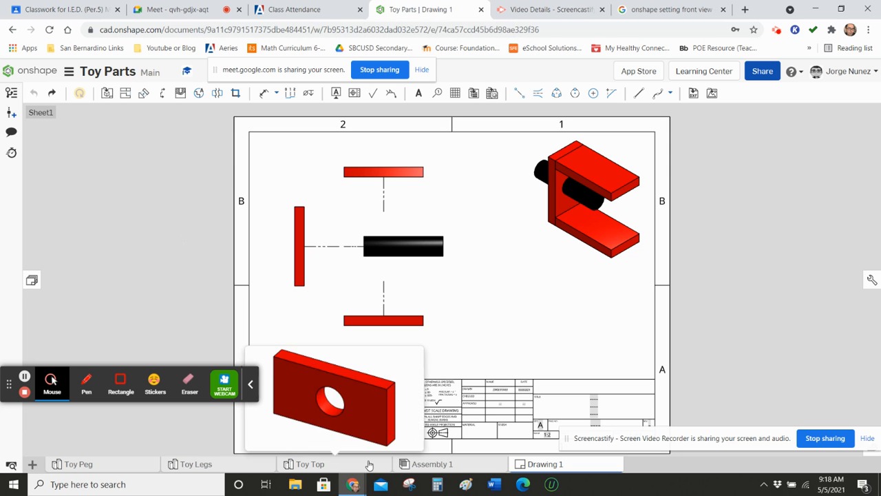
Switch back to Assembly 1 and save its rotated front orientation as a named view called Towards Me
click(434, 465)
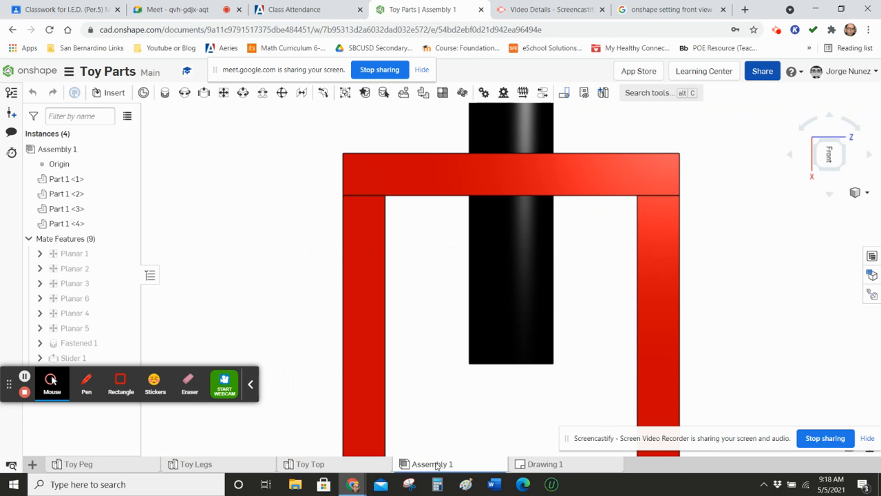
scroll(757, 181, down, 5)
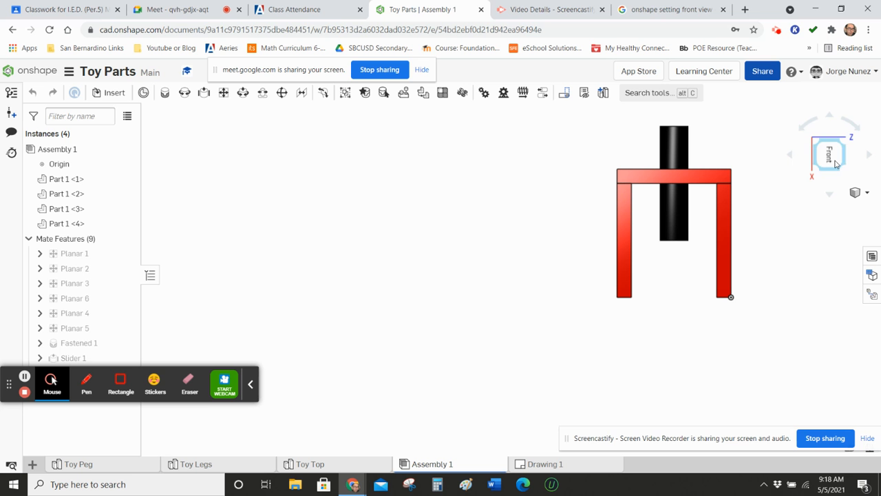
click(866, 194)
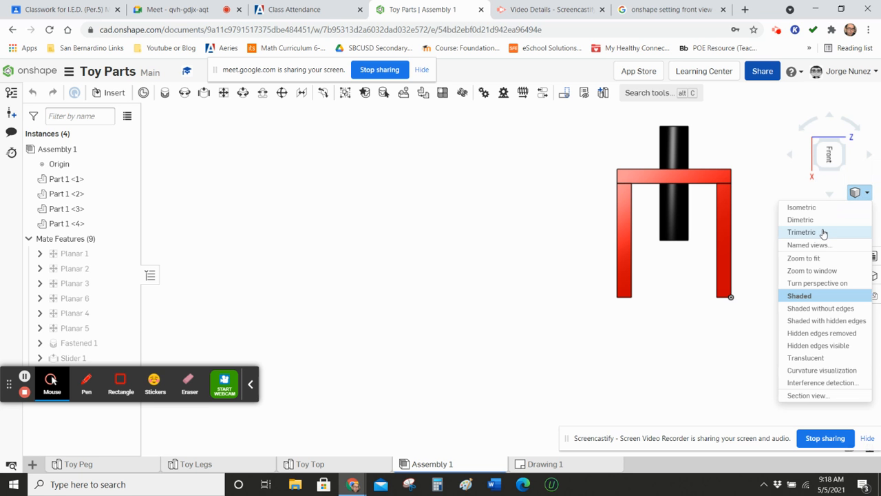
click(809, 246)
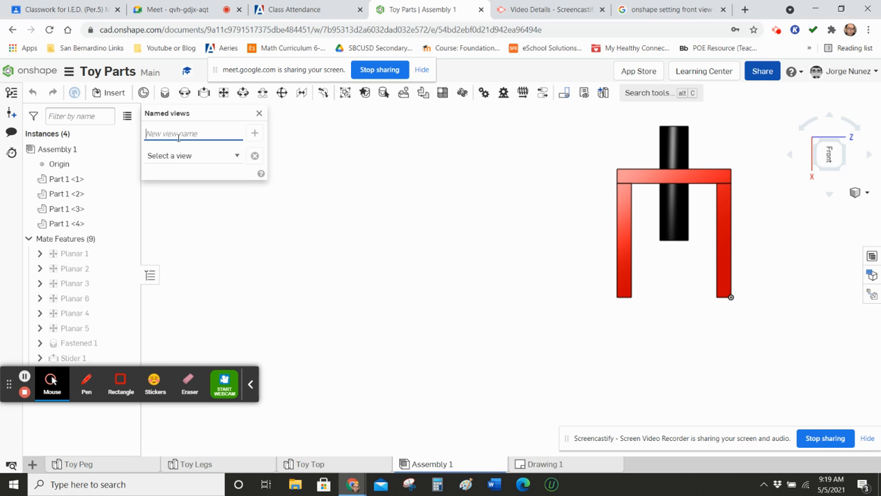
text(Towards Me)
key(Return)
Orbit the assembly to an angled corner orientation with the legs down, fit it to the window, and save it as the named view Corner
click(829, 160)
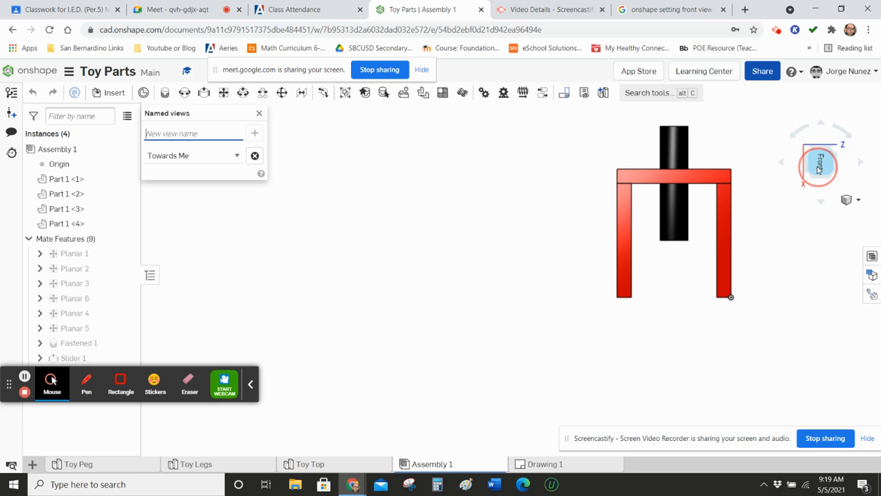
click(835, 150)
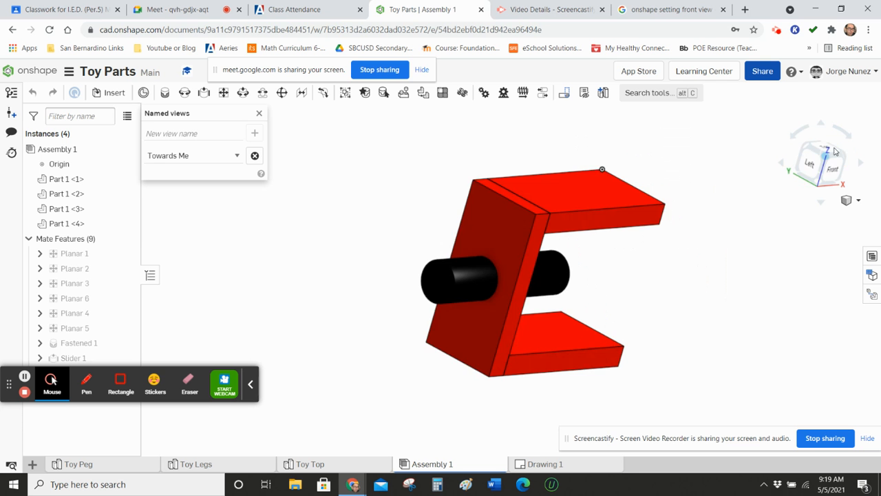
click(812, 171)
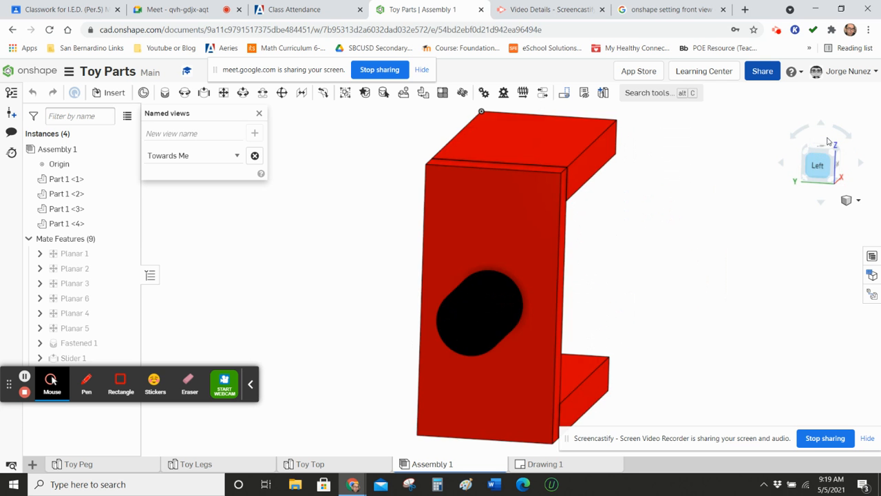
click(821, 127)
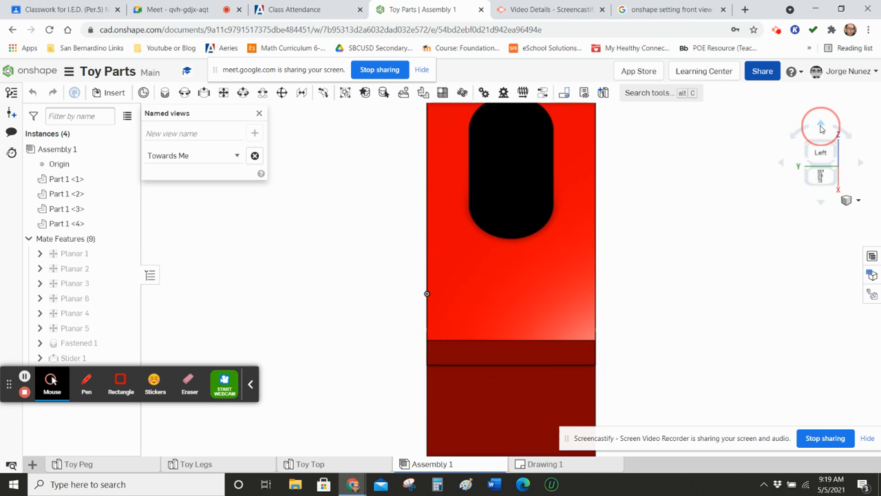
click(802, 169)
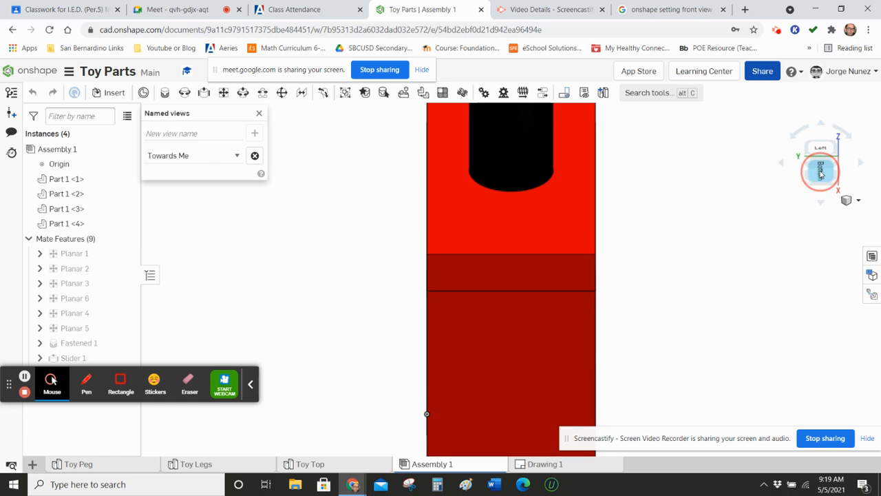
click(747, 162)
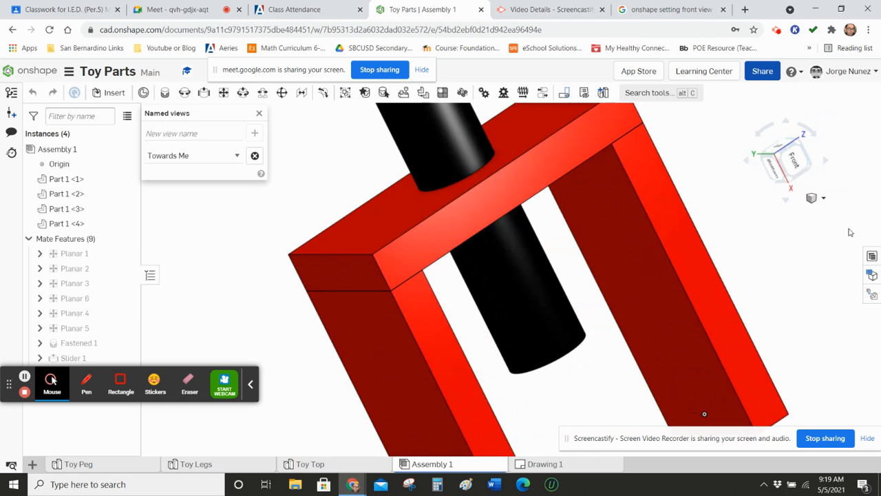
click(823, 200)
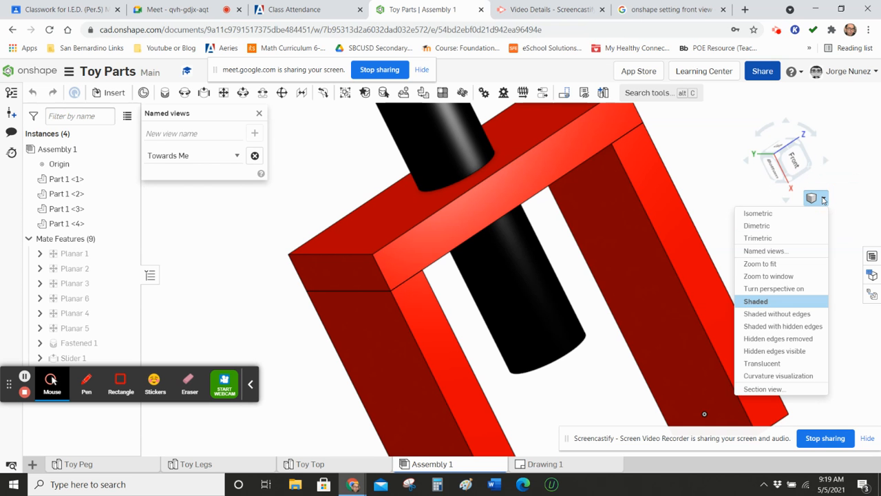
click(782, 267)
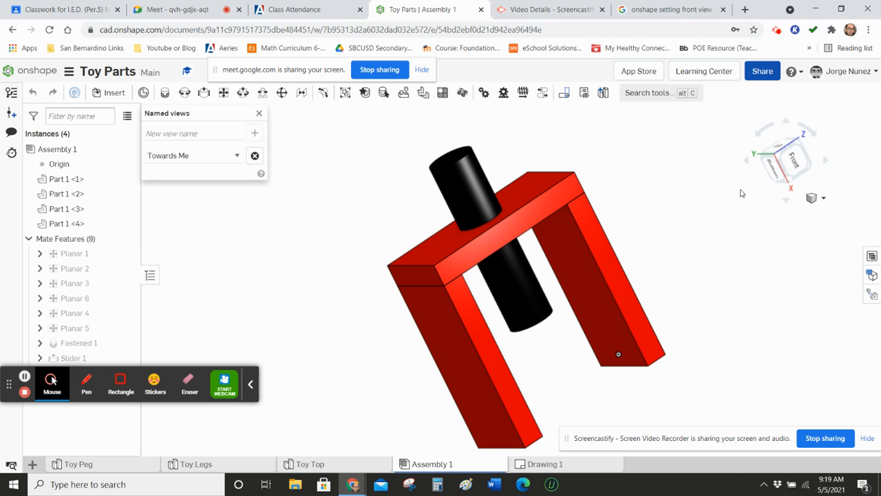
click(172, 135)
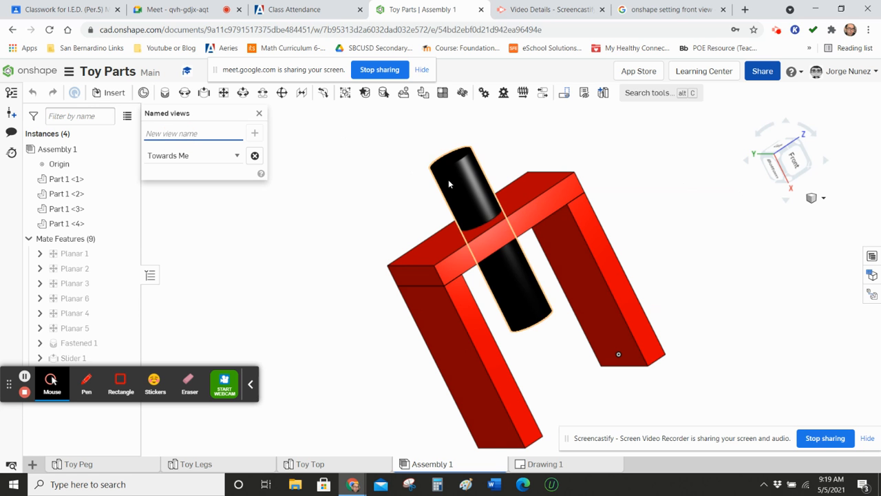
text(Cor)
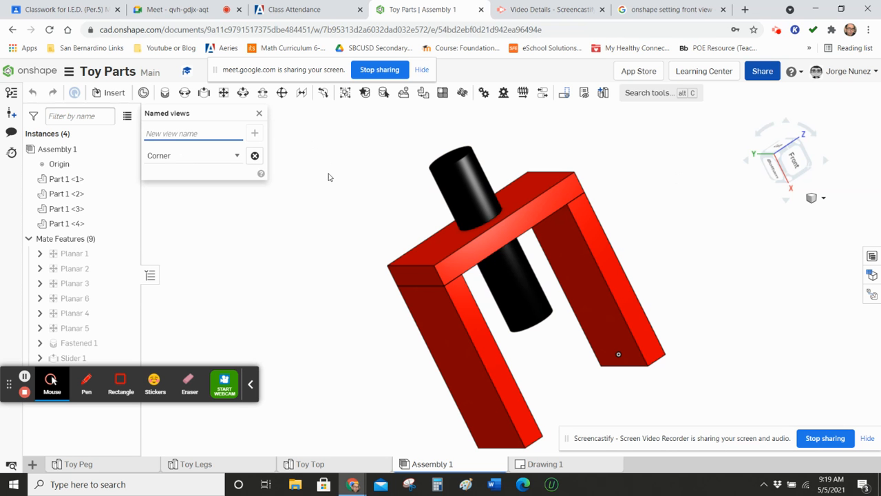
click(663, 181)
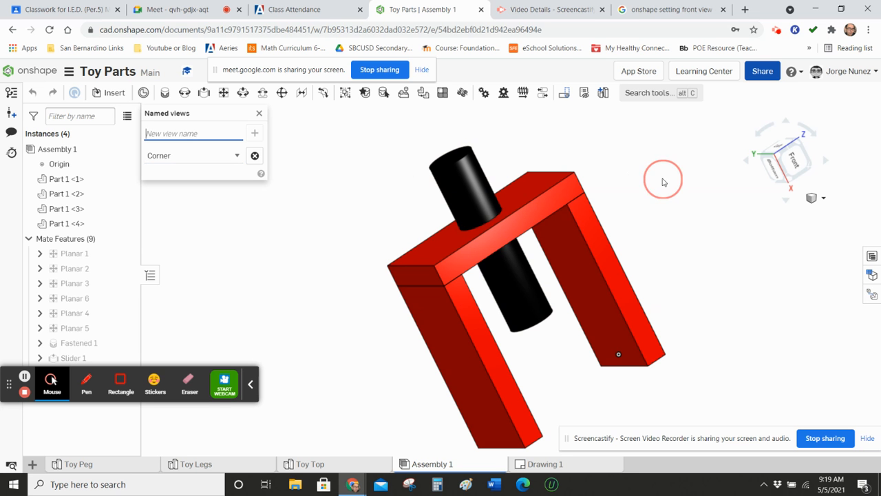
Switch to Drawing 1 and check the options available for the shaded isometric view
click(552, 466)
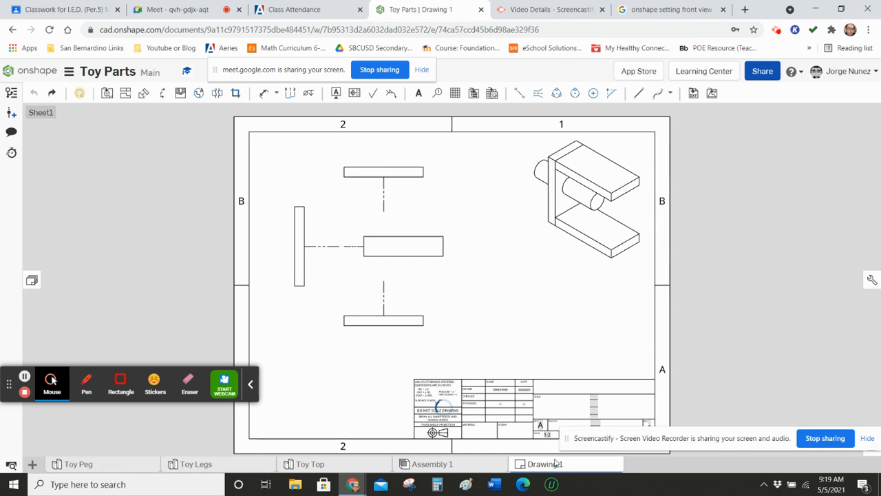
click(564, 205)
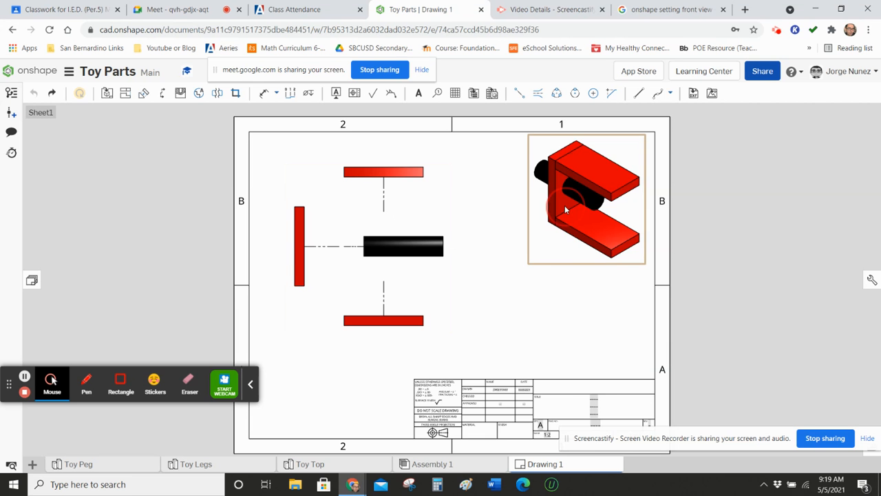
right_click(565, 205)
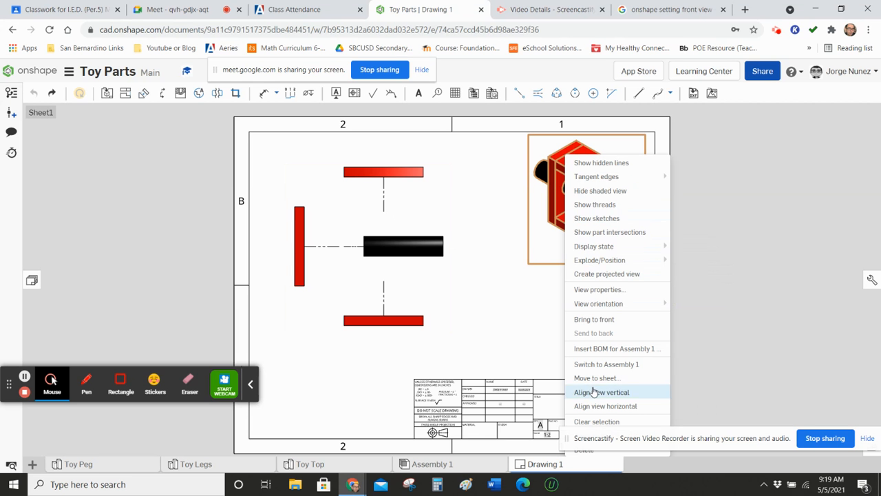
click(796, 241)
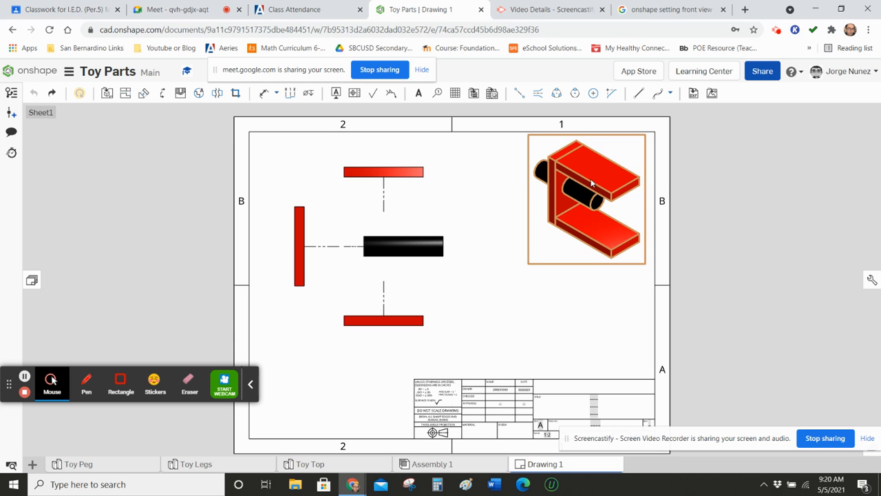
Delete the shaded isometric view and the exploded view from the drawing sheet
key(Delete)
click(366, 240)
key(Delete)
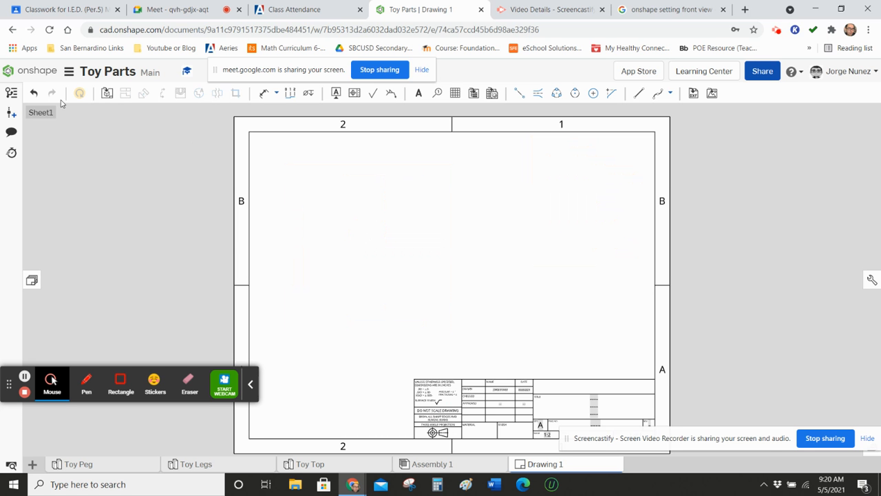
Begin inserting a new drawing view with Assembly 1 from the current document as its source
click(107, 94)
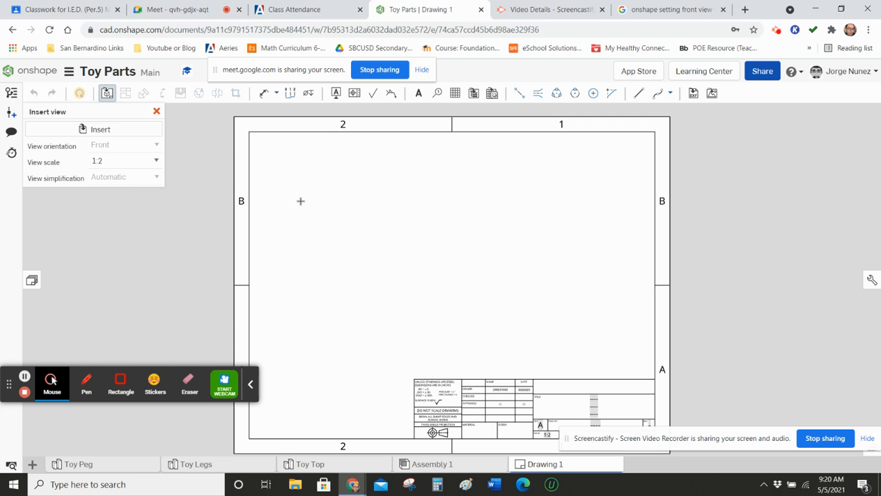
key(Escape)
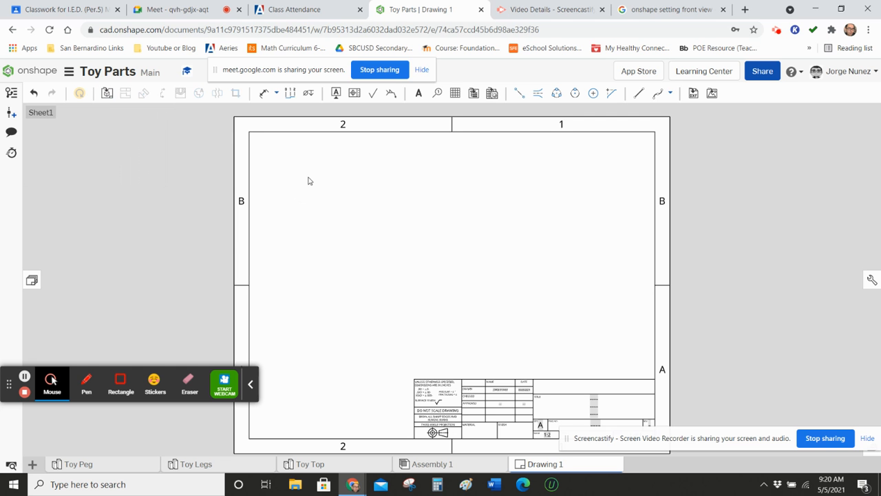
click(107, 95)
click(101, 130)
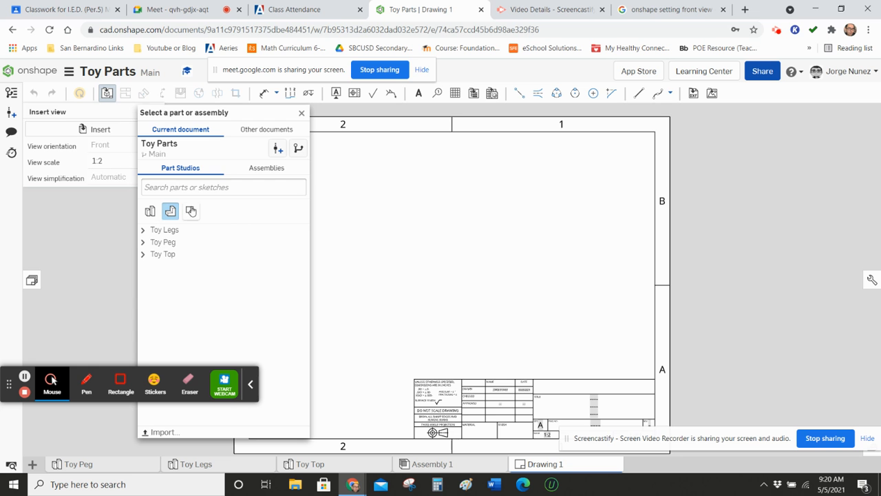
click(278, 169)
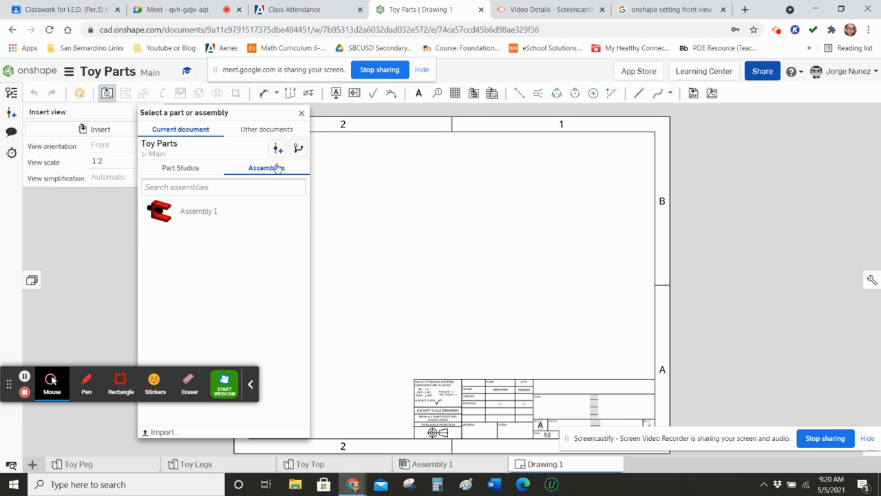
click(165, 212)
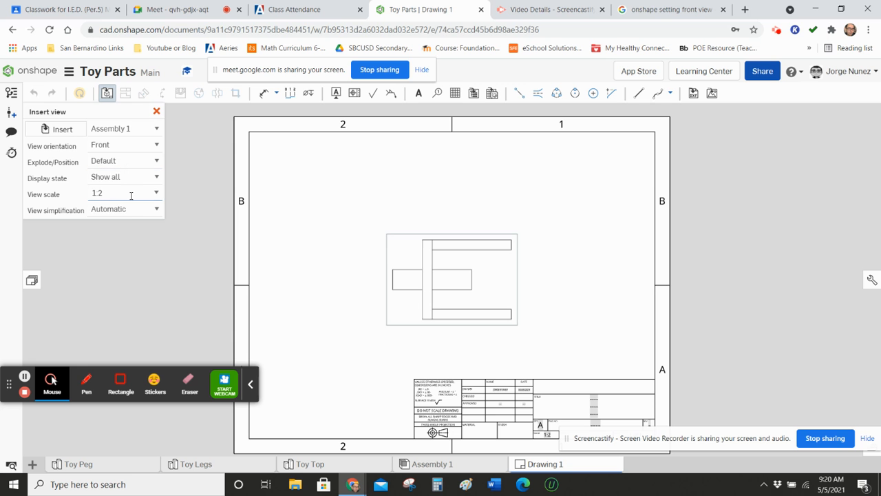
Place the Assembly 1 view in the upper-left area of the sheet using the named lowercase "front" orientation, and show it shaded
click(127, 148)
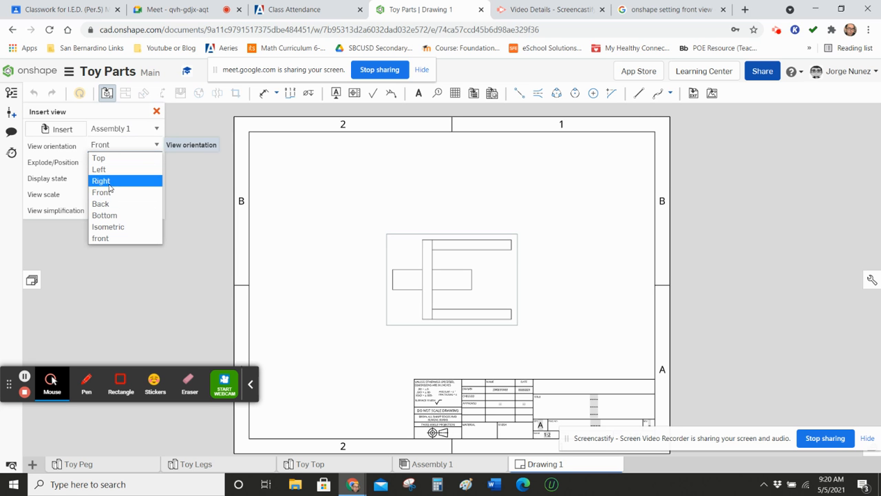
click(107, 239)
click(105, 238)
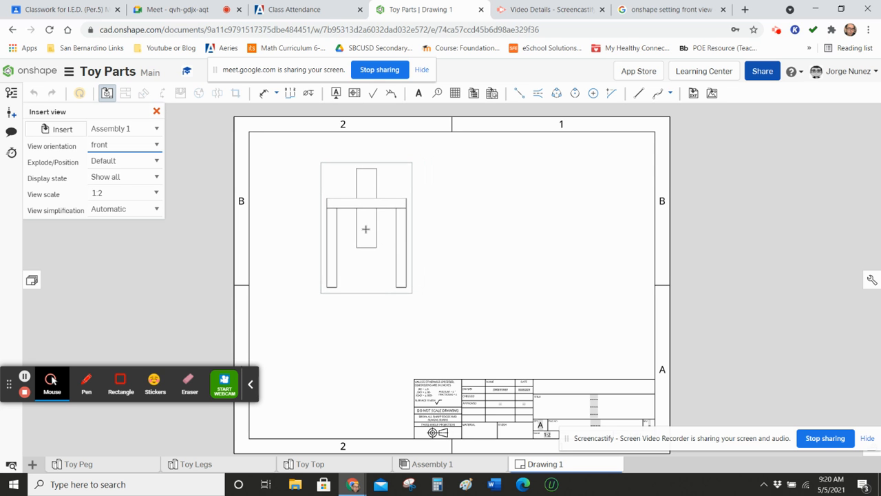
click(478, 222)
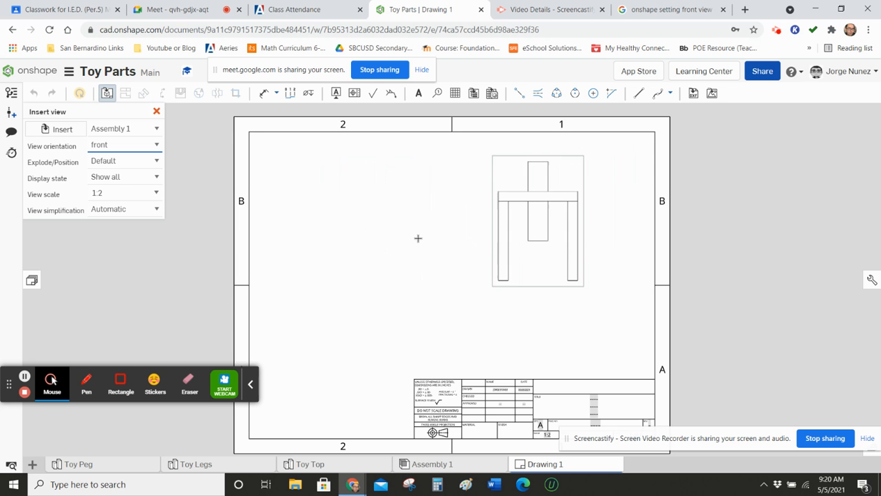
click(361, 210)
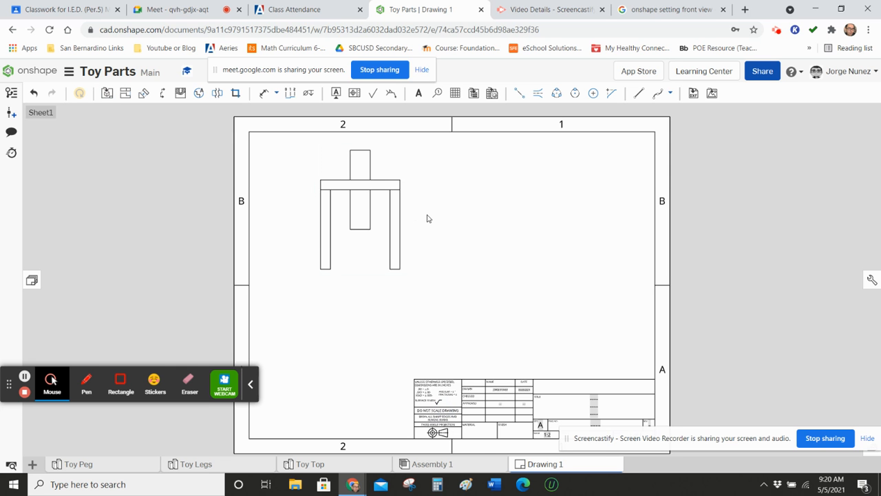
right_click(380, 198)
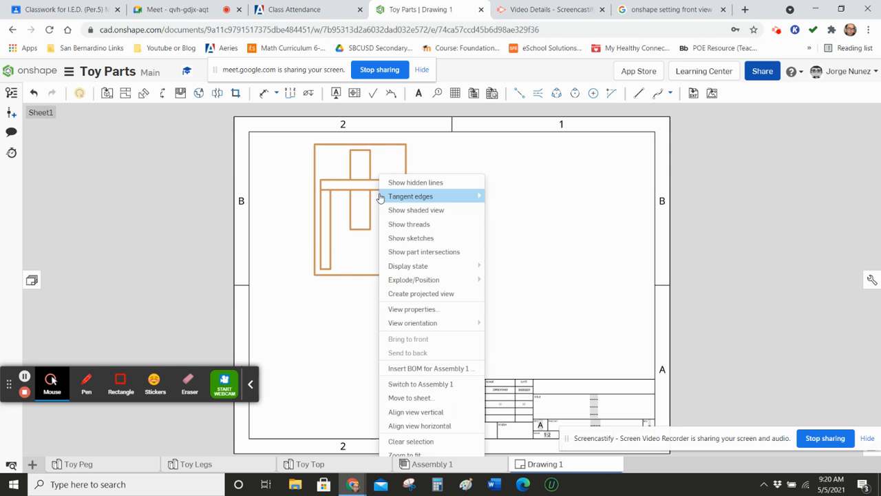
click(416, 210)
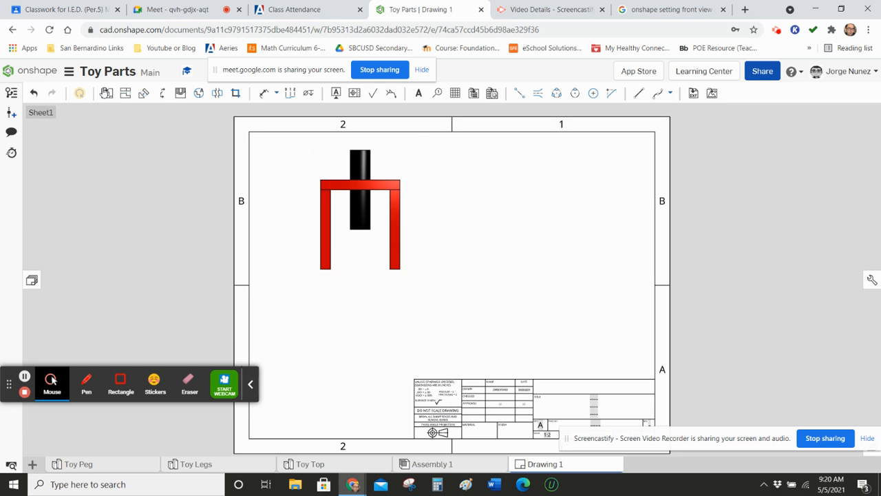
Try a second Assembly 1 view in the Towards Me orientation on the right half of the sheet, and undo its placement
click(107, 93)
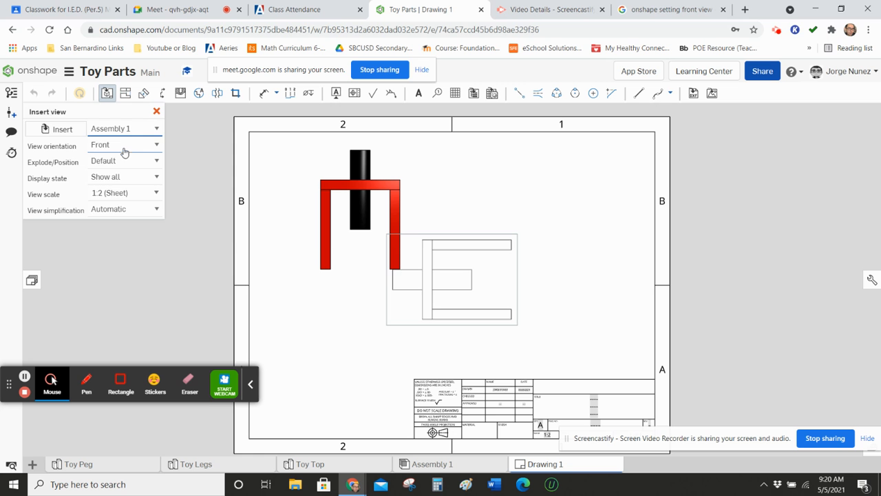
click(122, 146)
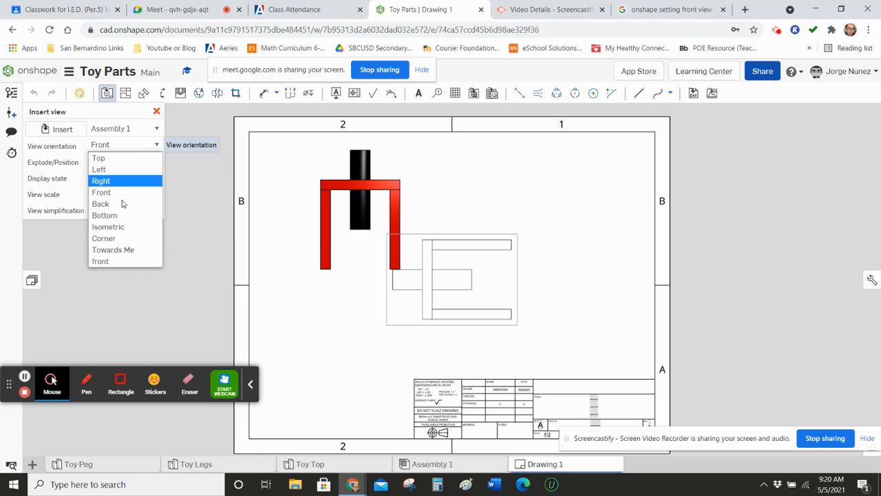
click(118, 252)
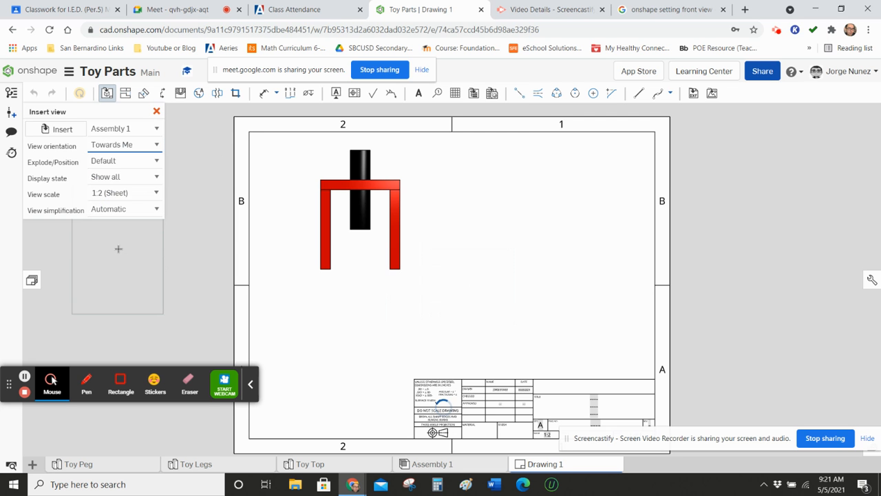
click(559, 223)
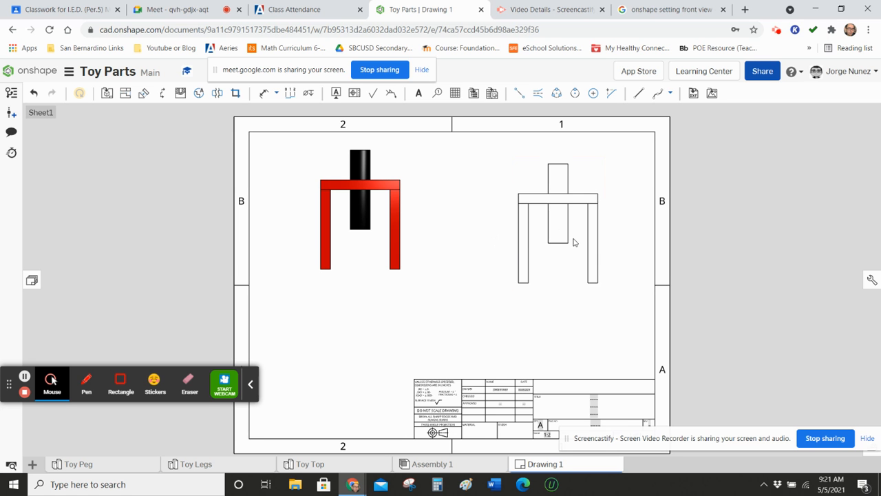
key(ctrl+z)
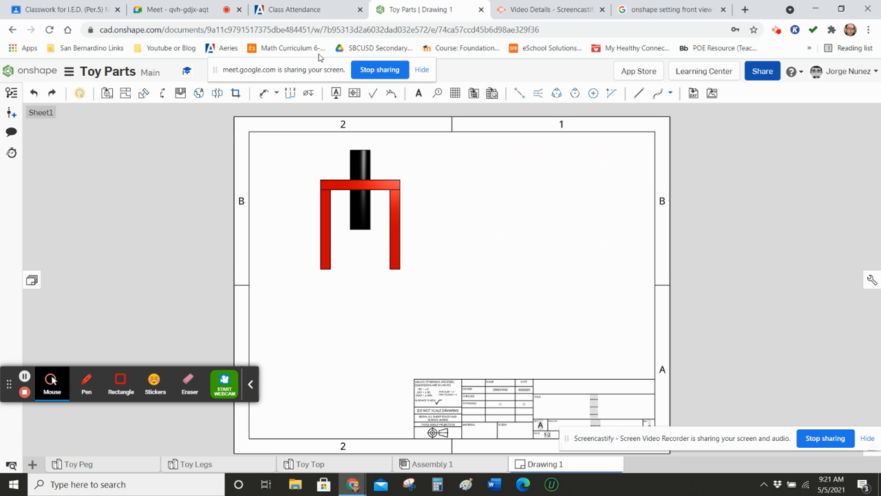
Insert an Assembly 1 view in the Corner orientation in the upper-right area of the sheet and show it shaded
click(107, 93)
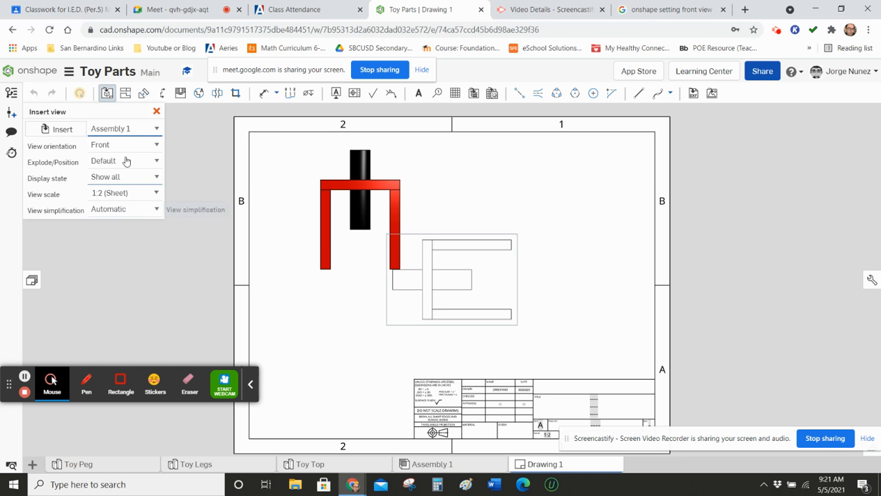
click(120, 146)
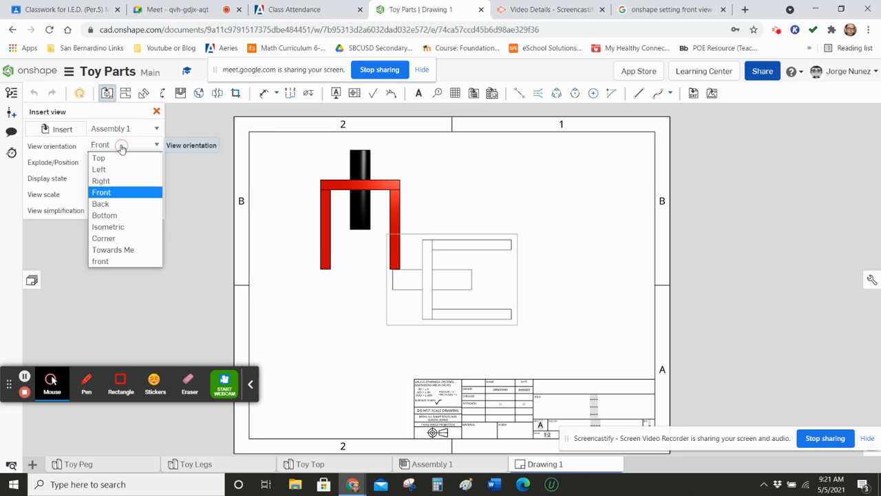
click(103, 238)
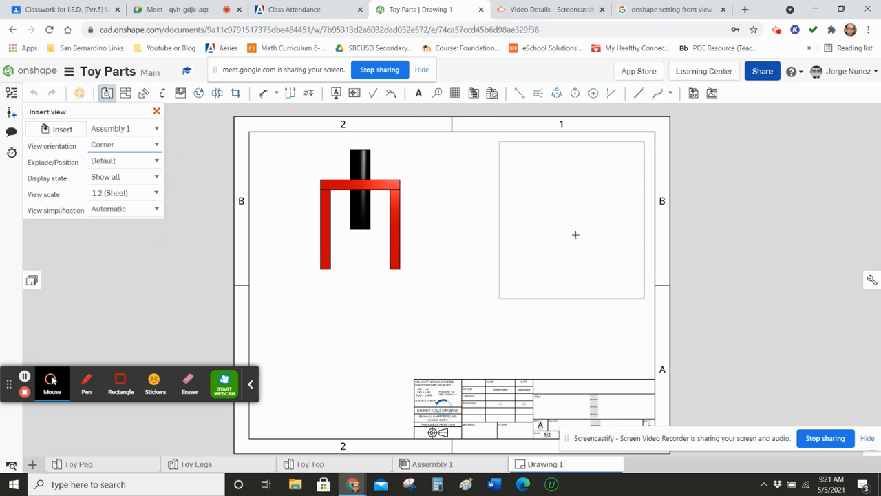
click(572, 222)
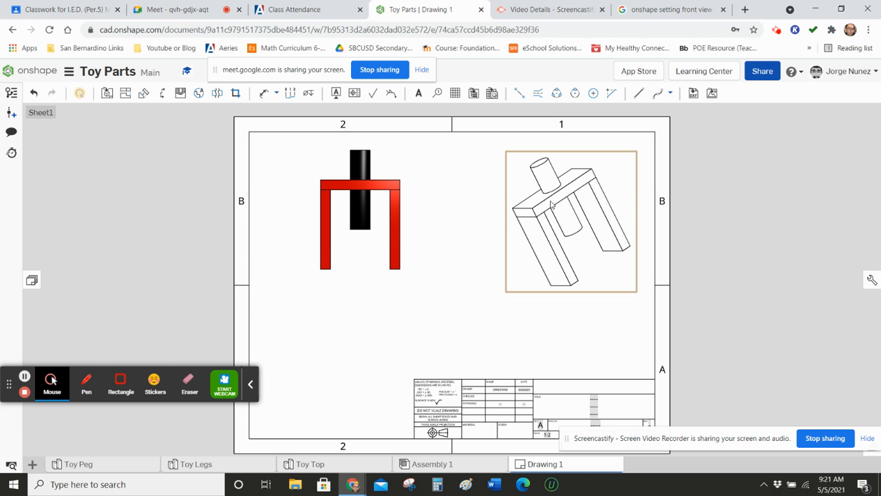
right_click(552, 205)
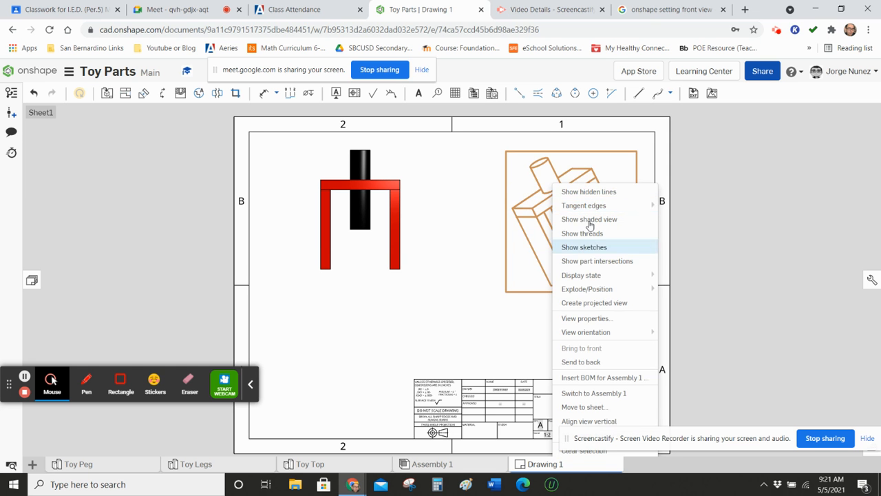
click(587, 219)
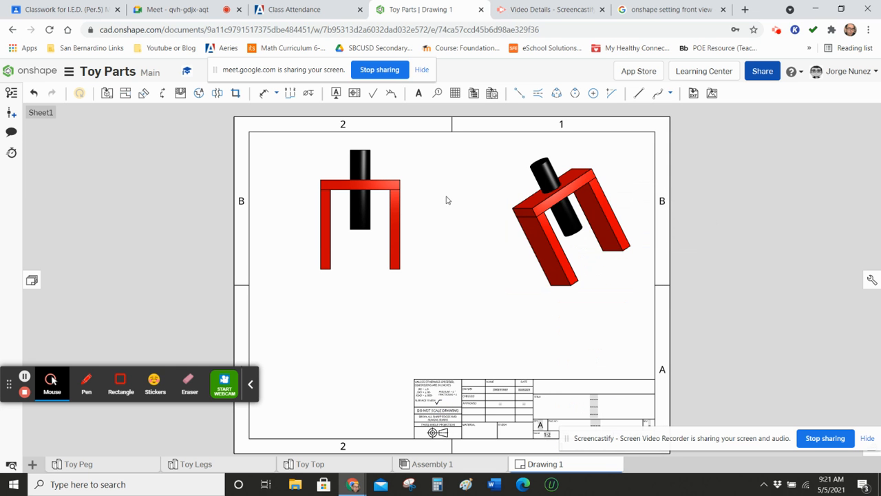
Move the shaded front view beside the Corner view and add a shaded Exploded Toy view in Front orientation in the freed space
mouse_move(344, 201)
mouse_down()
mouse_move(376, 203)
mouse_move(458, 307)
mouse_move(434, 193)
mouse_move(436, 200)
mouse_up()
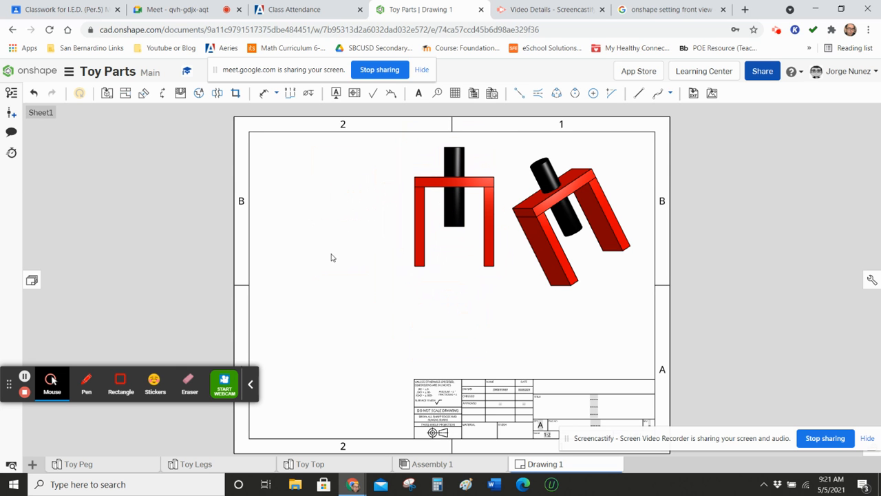
click(107, 94)
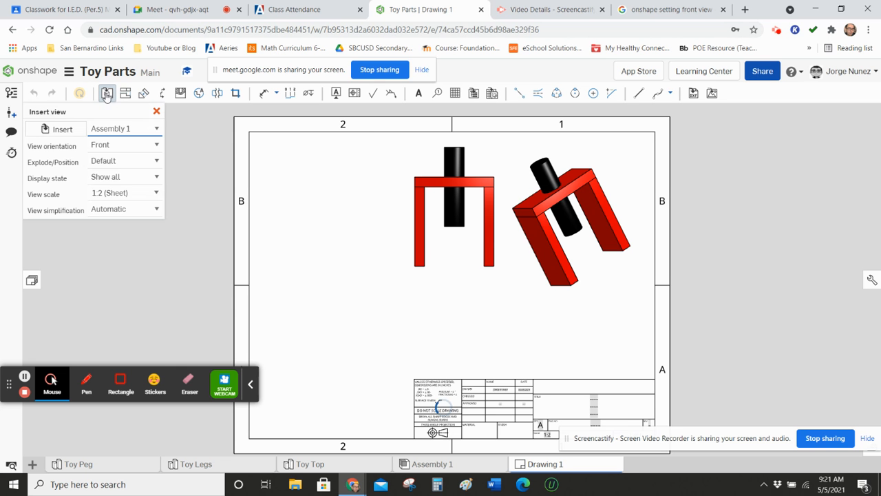
click(118, 145)
click(118, 144)
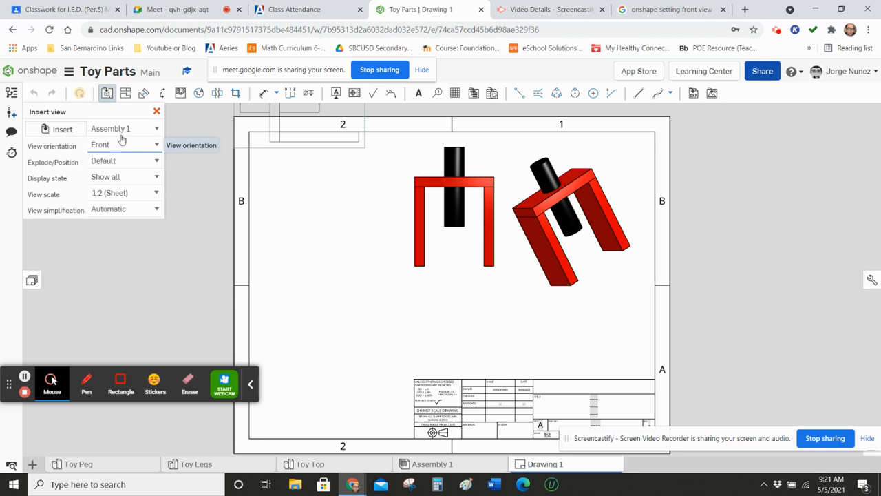
click(122, 162)
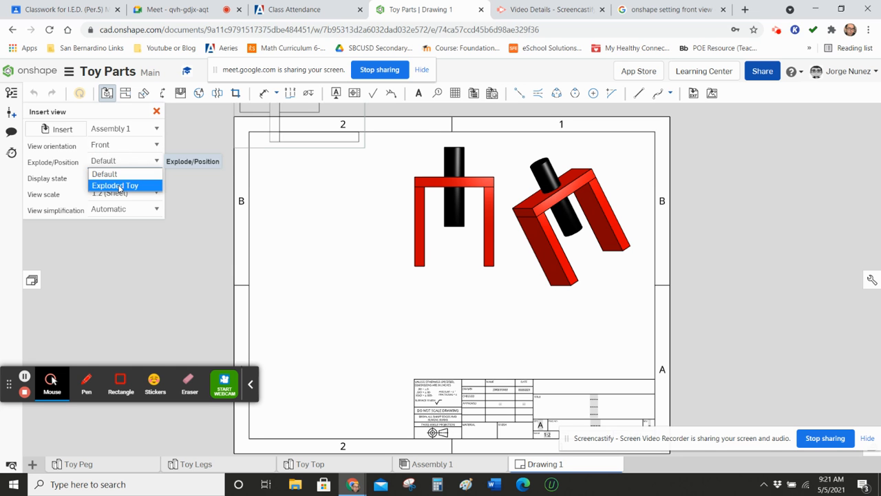
click(115, 186)
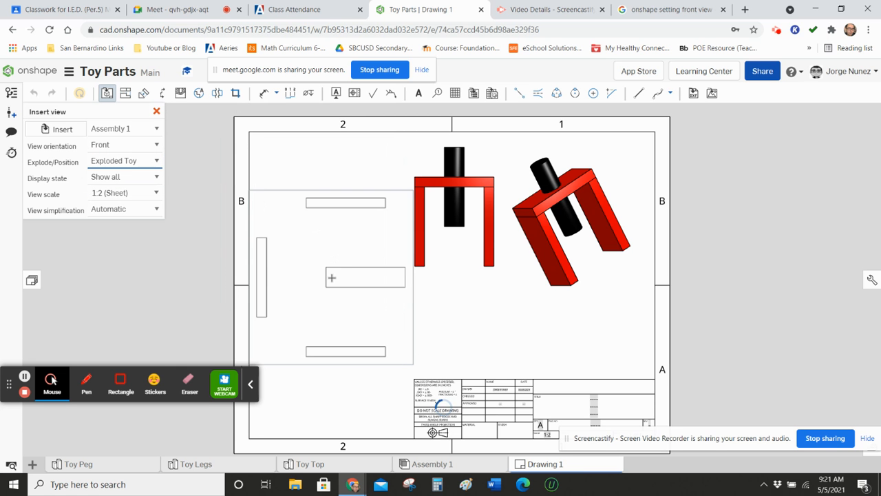
click(331, 278)
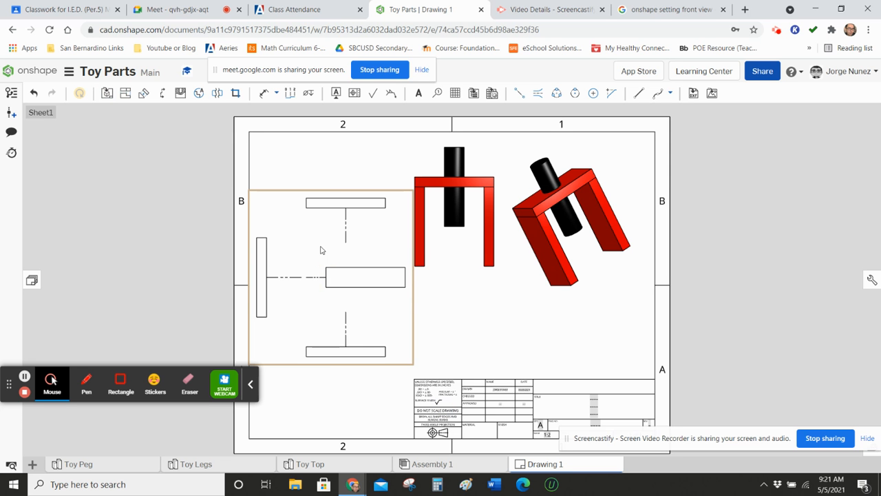
right_click(321, 250)
click(362, 191)
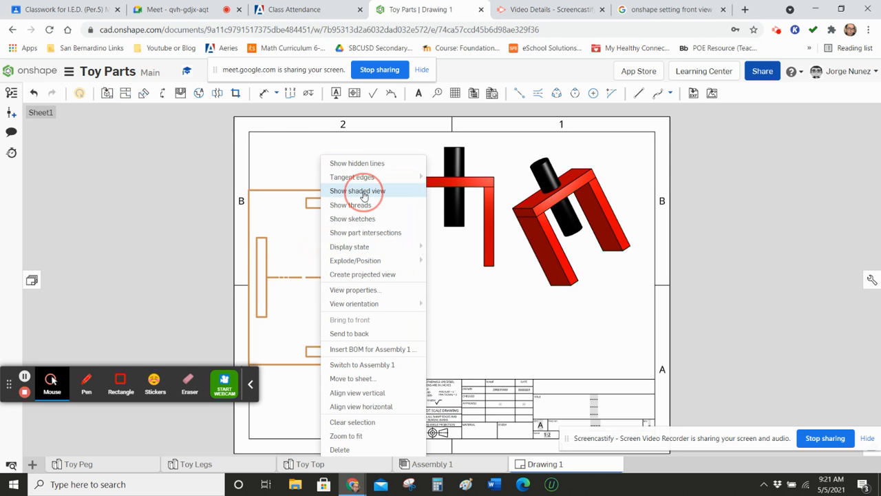